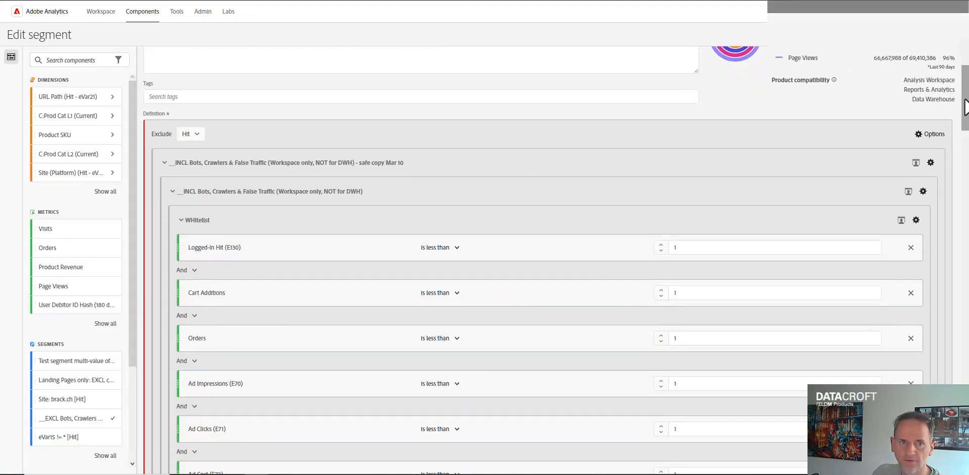
Examine the browser, domain and URL path conditions in the bot-exclusion segment, including the full Domain value list
{"action": "left_click_drag", "start_coordinate": [965, 107], "coordinate": [949, 314]}
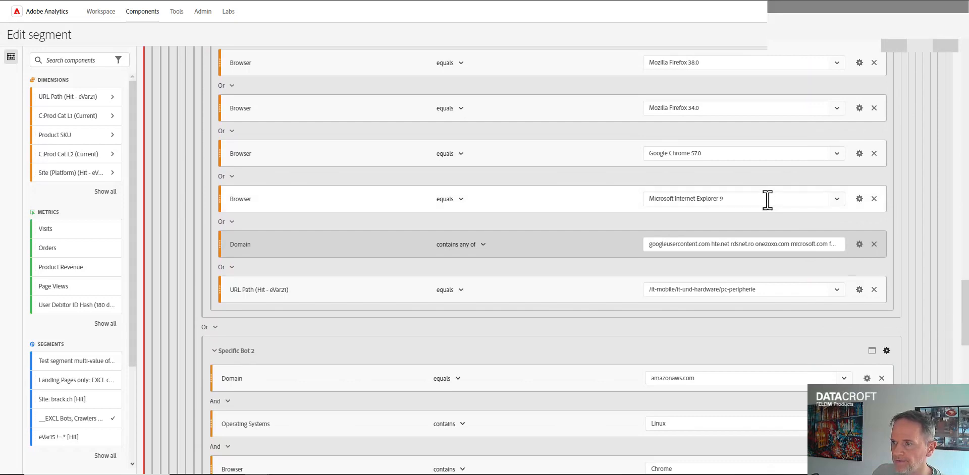
{"action": "scroll", "coordinate": [461, 143], "scroll_direction": "up", "scroll_amount": 3}
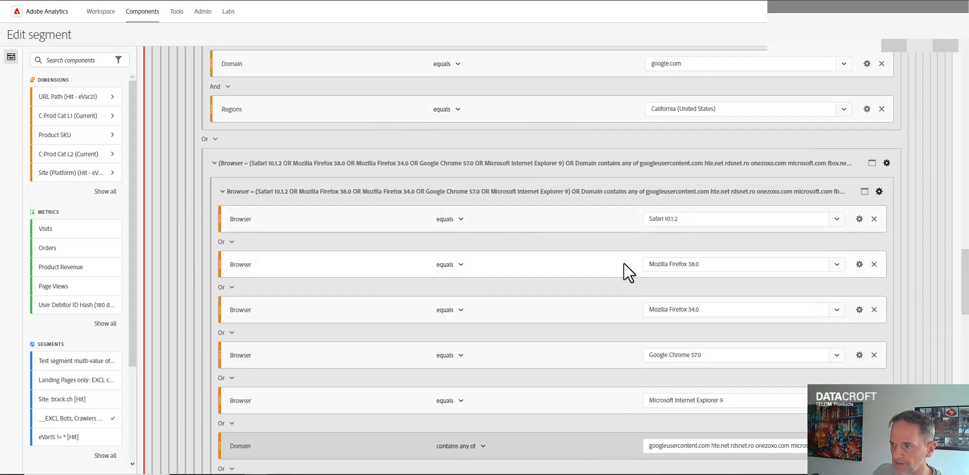
{"action": "scroll", "coordinate": [625, 262], "scroll_direction": "down", "scroll_amount": 3}
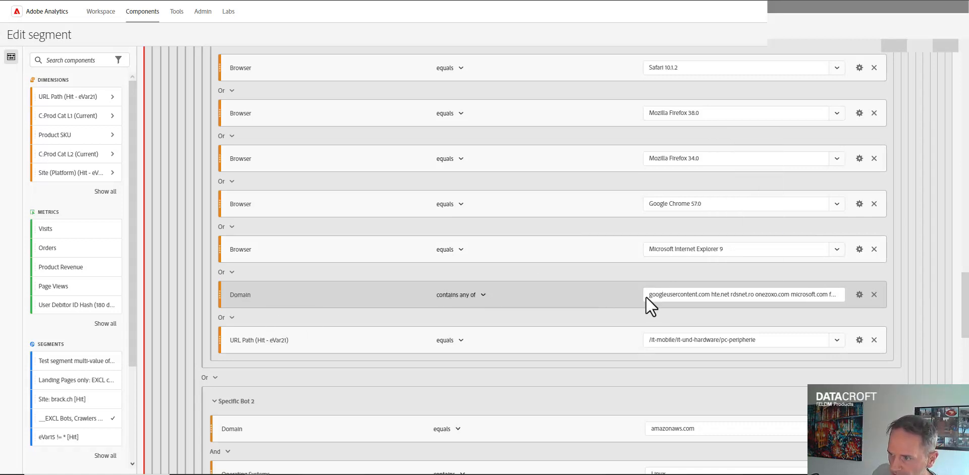
{"action": "left_click_drag", "start_coordinate": [690, 293], "coordinate": [869, 220]}
{"action": "left_click", "coordinate": [817, 216]}
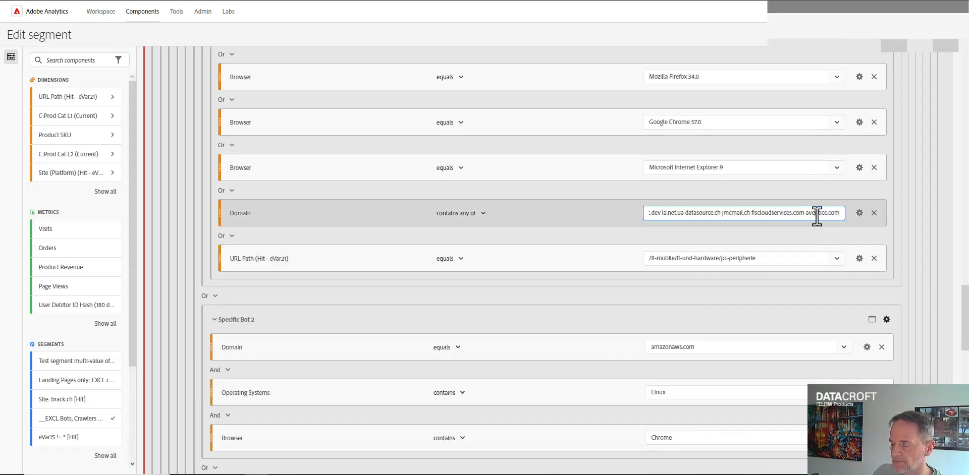
{"action": "left_click", "coordinate": [728, 237]}
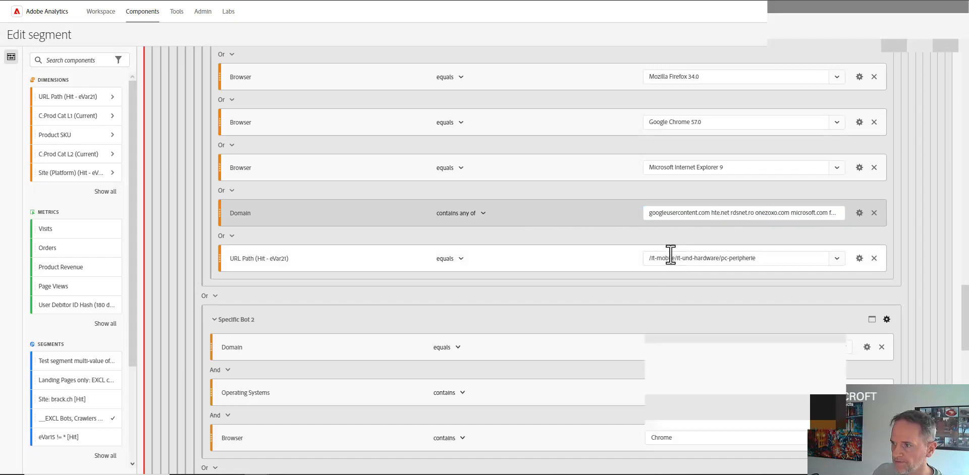
Review the segment's remaining bot rules and inspect the Transaction ID value list in the _INCL False Transactions container
{"action": "scroll", "coordinate": [719, 290], "scroll_direction": "down", "scroll_amount": 4}
{"action": "scroll", "coordinate": [719, 289], "scroll_direction": "down", "scroll_amount": 12}
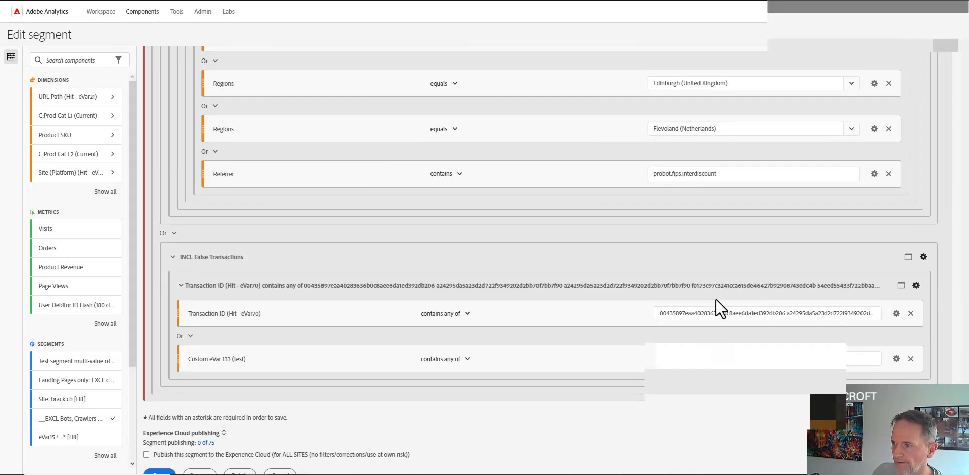
{"action": "left_click_drag", "start_coordinate": [683, 313], "coordinate": [964, 323]}
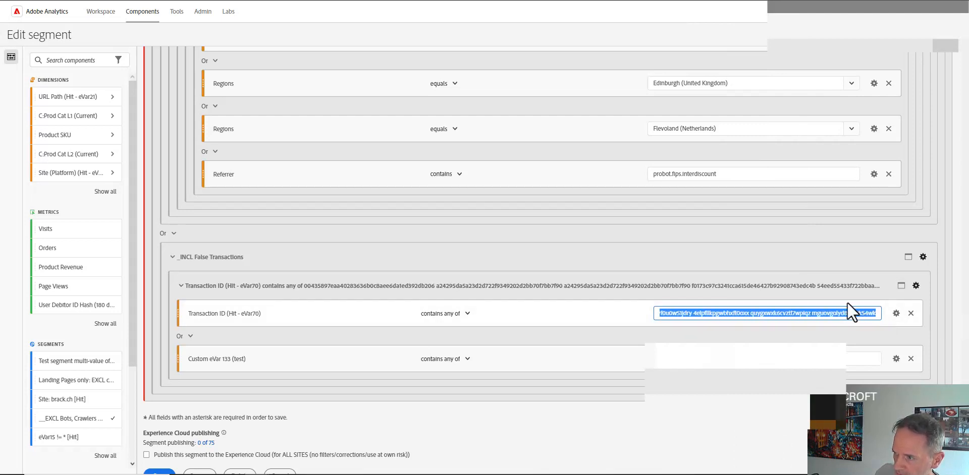
{"action": "left_click", "coordinate": [816, 313]}
{"action": "scroll", "coordinate": [810, 226], "scroll_direction": "up", "scroll_amount": 1}
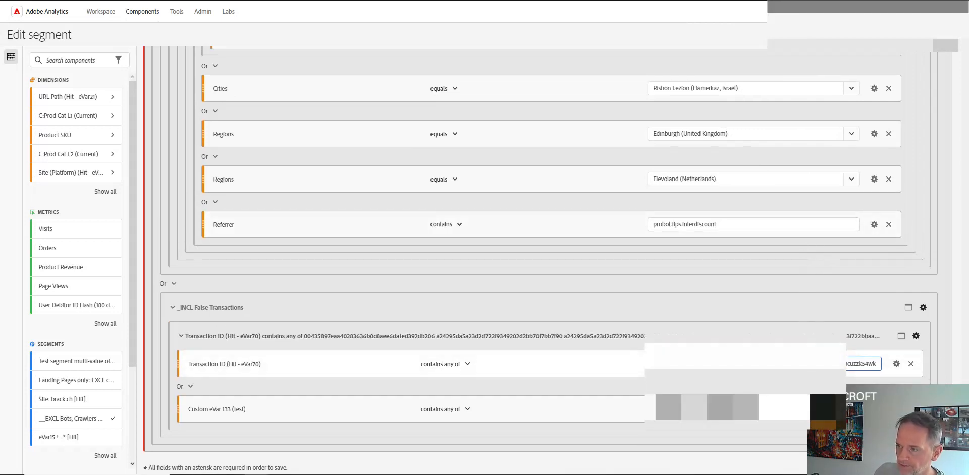
{"action": "scroll", "coordinate": [773, 265], "scroll_direction": "up", "scroll_amount": 3}
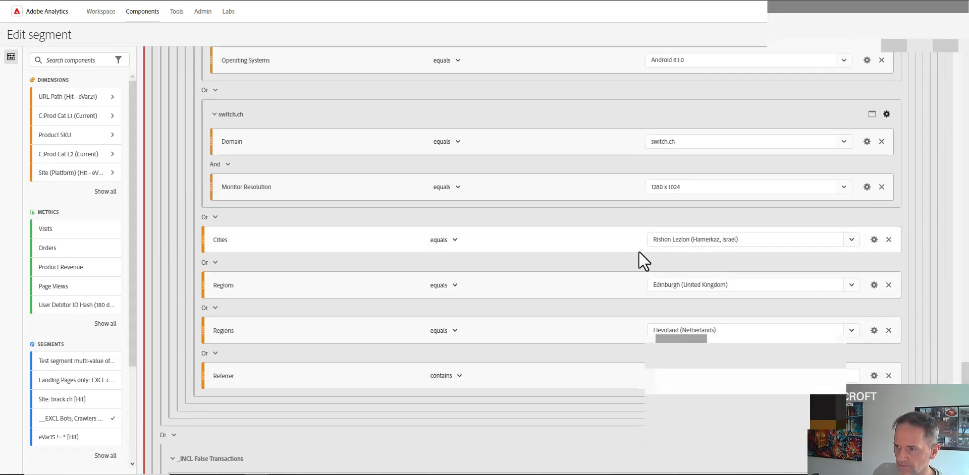
{"action": "scroll", "coordinate": [673, 314], "scroll_direction": "down", "scroll_amount": 4}
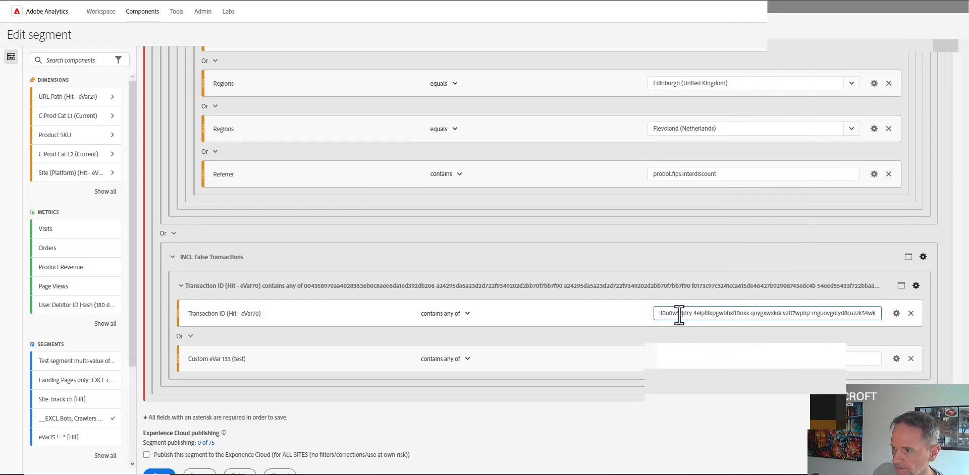
{"action": "double_click", "coordinate": [721, 314]}
{"action": "double_click", "coordinate": [777, 314]}
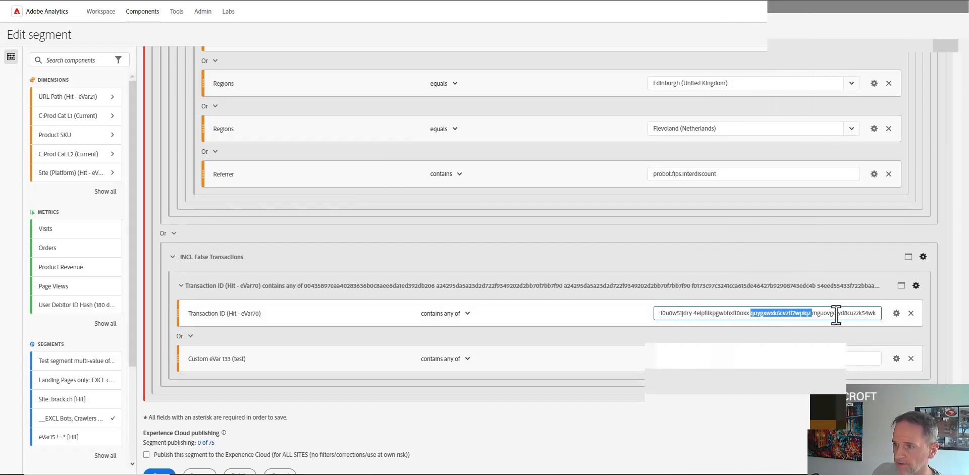
{"action": "scroll", "coordinate": [717, 243], "scroll_direction": "up", "scroll_amount": 6}
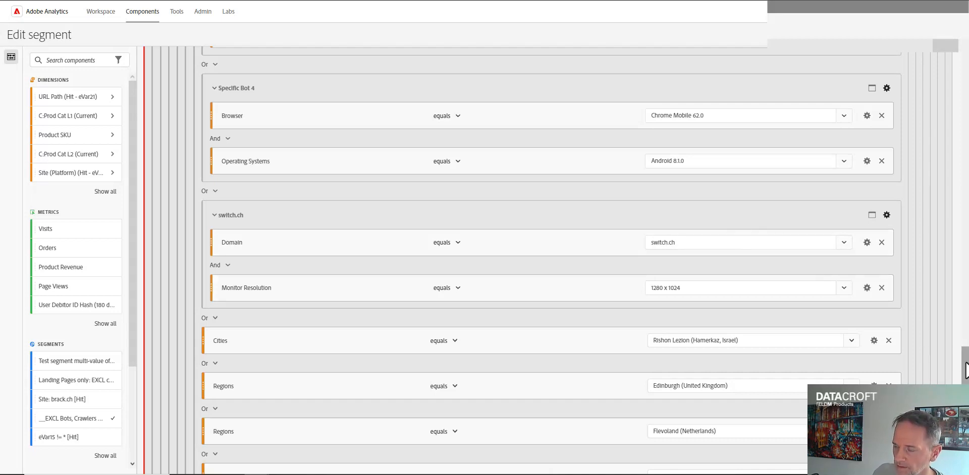
{"action": "scroll", "coordinate": [965, 361], "scroll_direction": "up", "scroll_amount": 2}
{"action": "left_click_drag", "start_coordinate": [965, 361], "coordinate": [965, 308]}
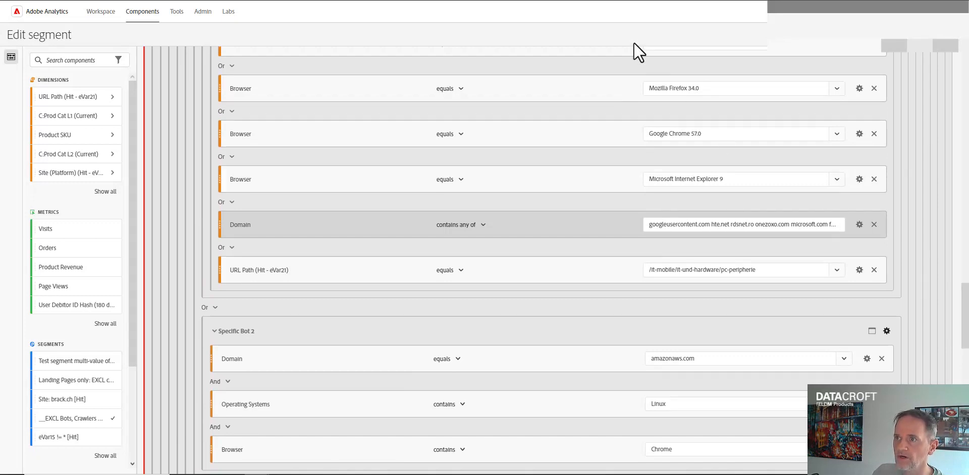
Switch to the Component Manager spreadsheet in Google Sheets and run the AA Component Manager's Prune Segment command to create the segment_pruner sheet
{"action": "left_click", "coordinate": [625, 1]}
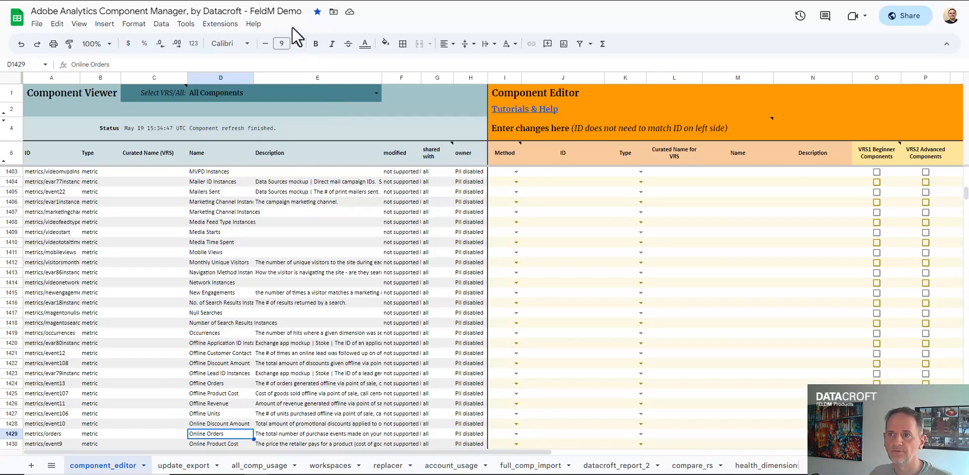
{"action": "left_click", "coordinate": [234, 31]}
{"action": "mouse_move", "coordinate": [248, 124]}
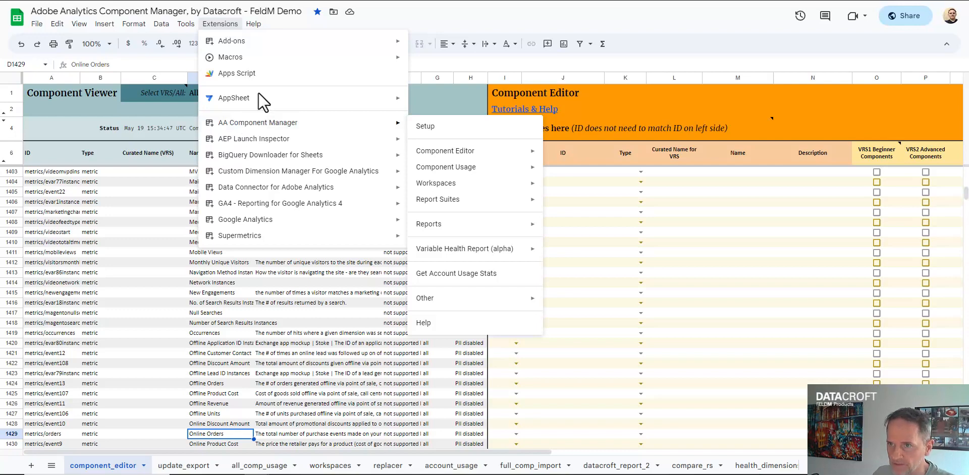
{"action": "mouse_move", "coordinate": [283, 42]}
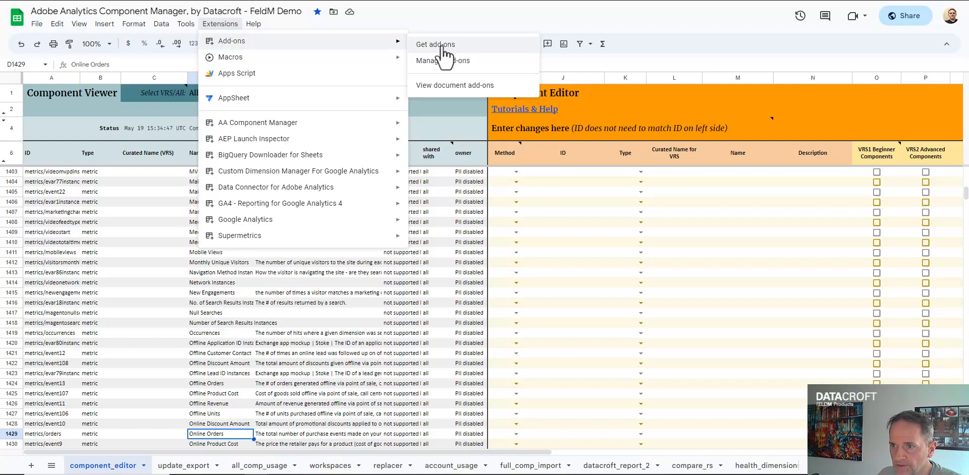
{"action": "mouse_move", "coordinate": [399, 125]}
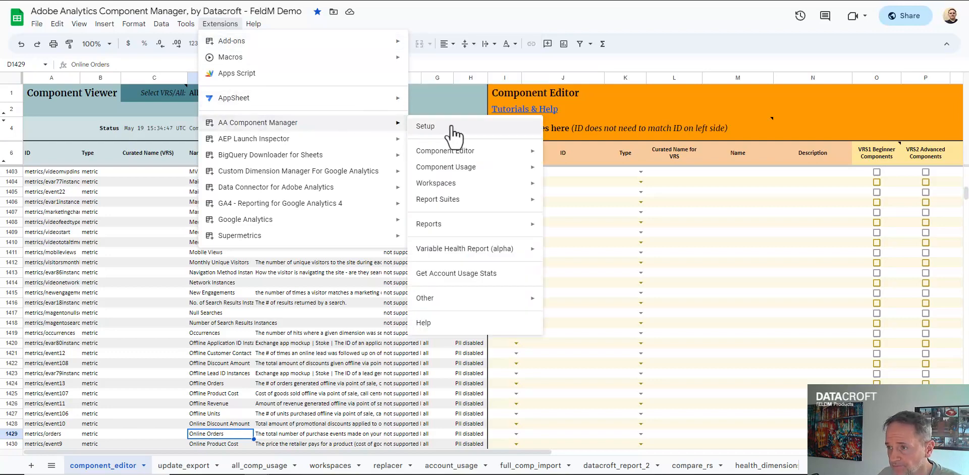
{"action": "mouse_move", "coordinate": [496, 154]}
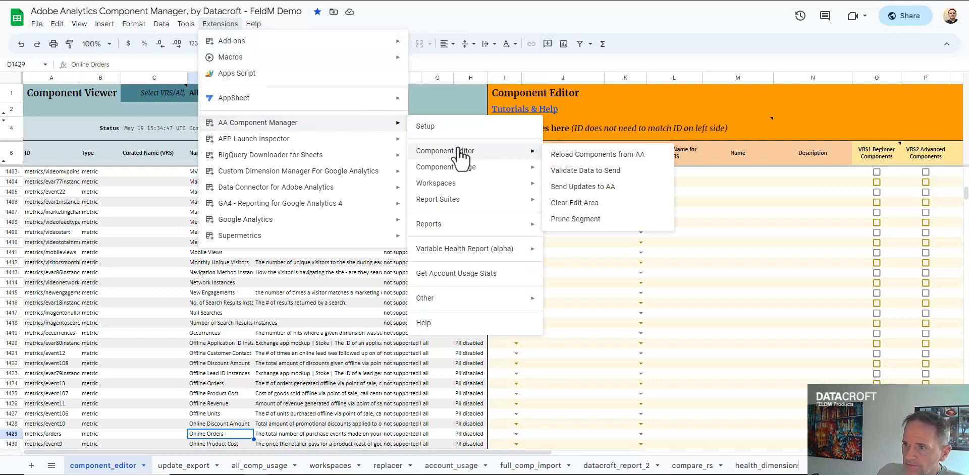
{"action": "left_click", "coordinate": [575, 219]}
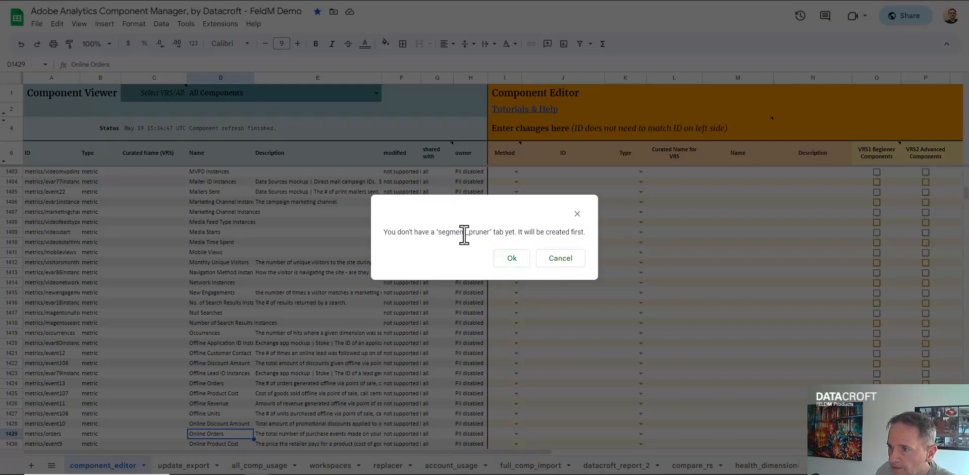
{"action": "left_click", "coordinate": [511, 258]}
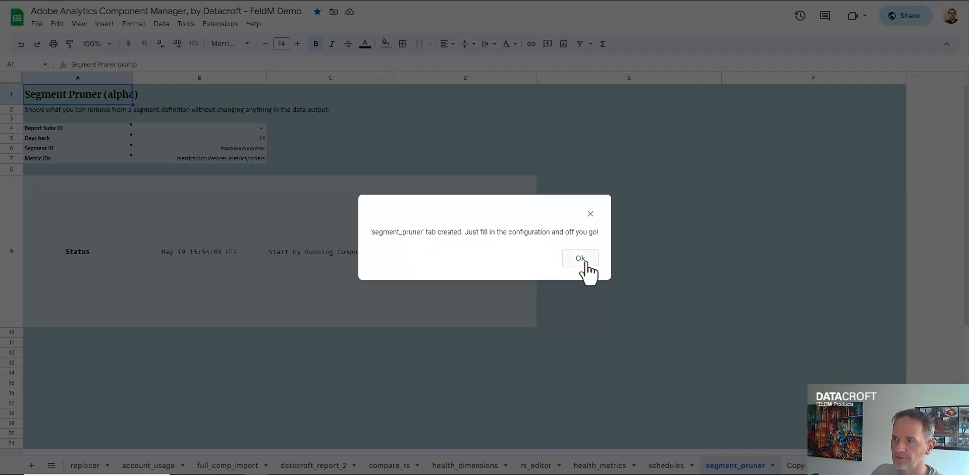
{"action": "left_click", "coordinate": [583, 260]}
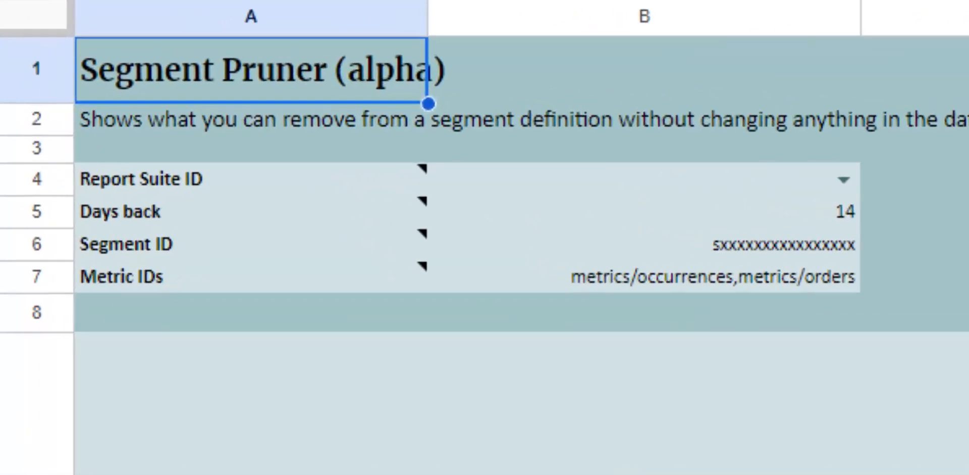
Configure the Segment Pruner with report suite jgeo1xxpsloncid7612 and 90 days back
{"action": "left_click", "coordinate": [843, 180]}
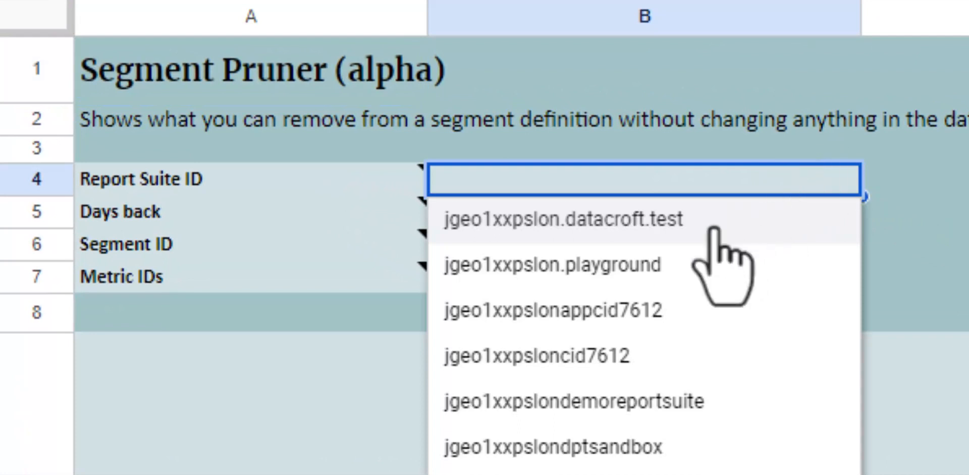
{"action": "left_click", "coordinate": [663, 353]}
{"action": "left_click", "coordinate": [848, 218]}
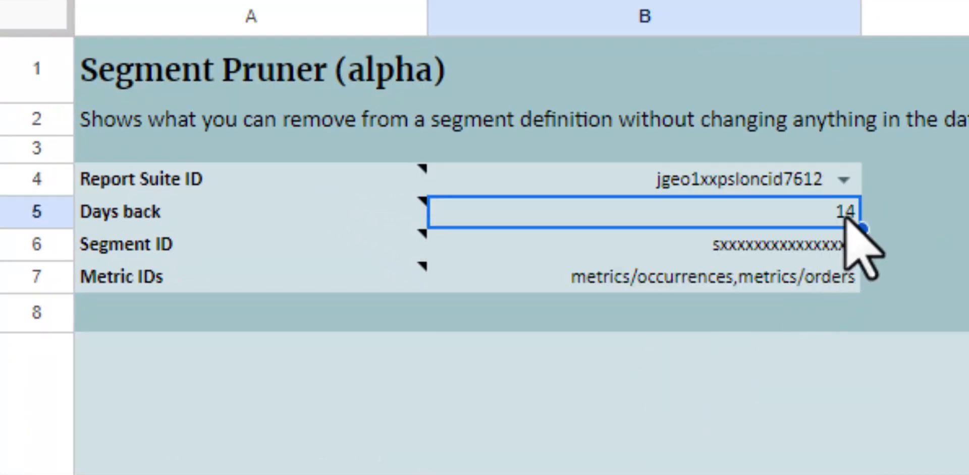
{"action": "type", "text": "90"}
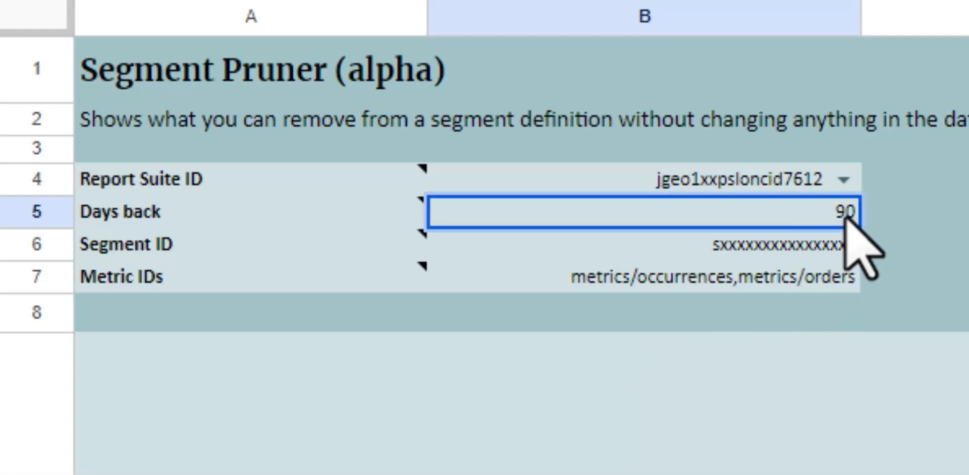
{"action": "key", "text": "Return"}
{"action": "left_click", "coordinate": [852, 220]}
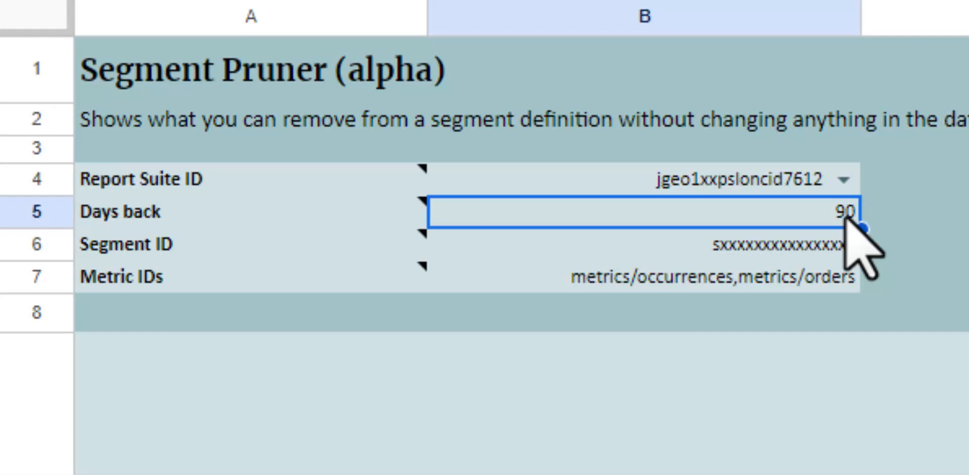
On the full_comp_import sheet, add a filter to header row 7 and filter the name column to Test Segment for Pruning
{"action": "left_click", "coordinate": [840, 252]}
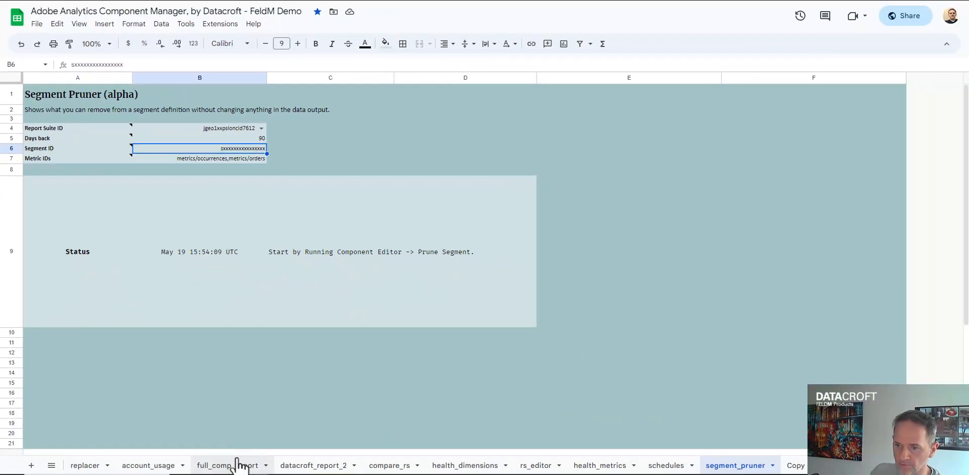
{"action": "left_click", "coordinate": [237, 464]}
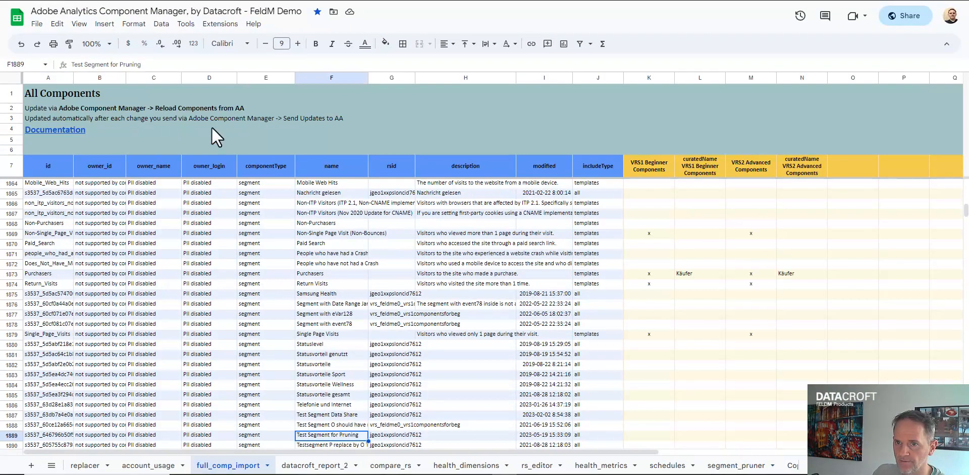
{"action": "left_click", "coordinate": [11, 166]}
{"action": "left_click", "coordinate": [579, 44]}
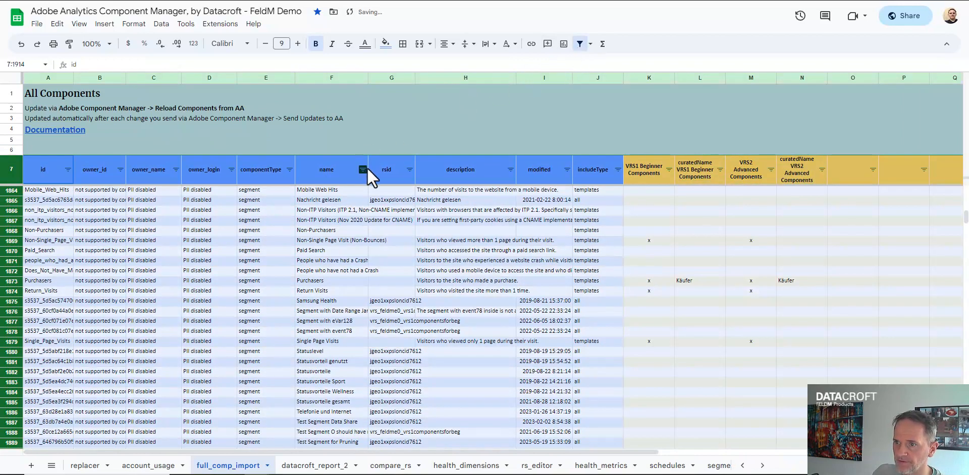
{"action": "left_click", "coordinate": [363, 170]}
{"action": "left_click", "coordinate": [264, 294]}
{"action": "left_click", "coordinate": [262, 317]}
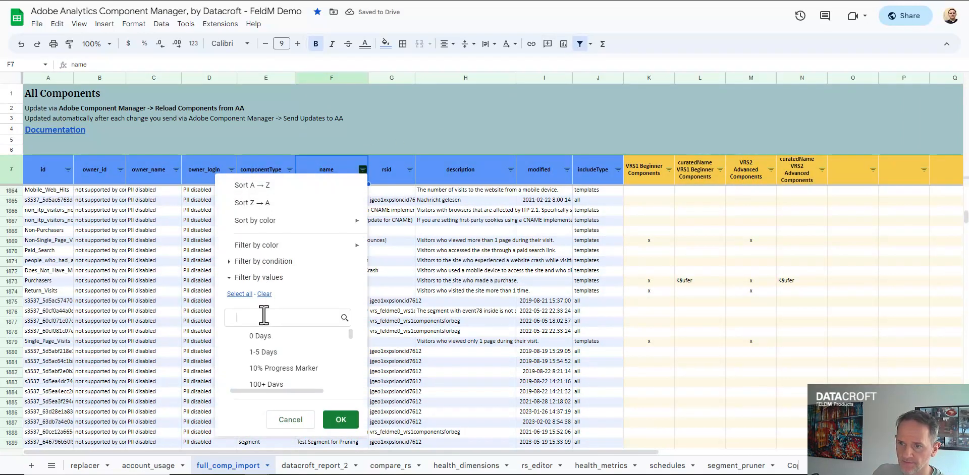
{"action": "type", "text": "prun"}
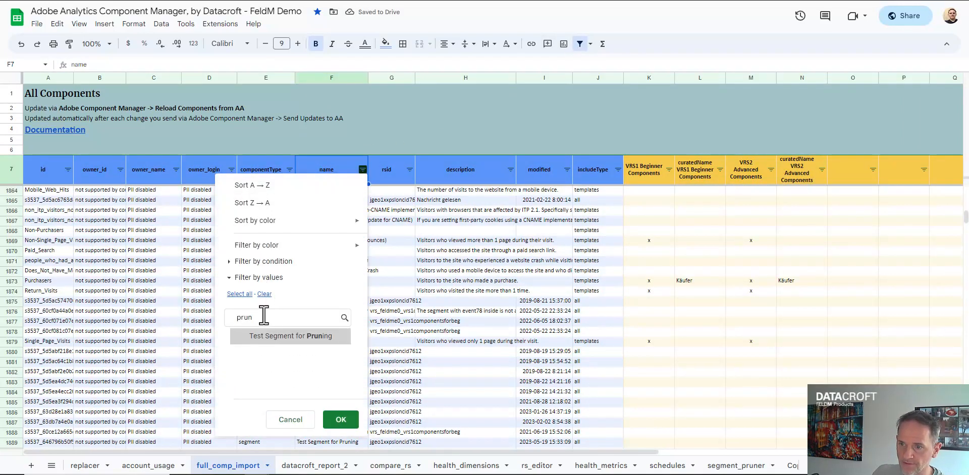
{"action": "left_click", "coordinate": [290, 337]}
{"action": "left_click", "coordinate": [336, 419]}
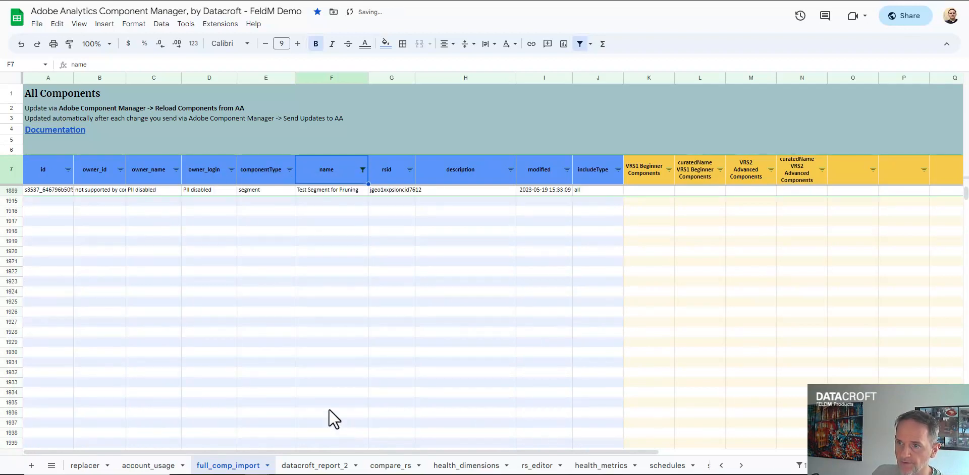
Copy the filtered segment's ID, s3537_646796b50f59414c34dcacbf, into the Segment ID setting on the segment_pruner sheet
{"action": "left_click", "coordinate": [61, 191]}
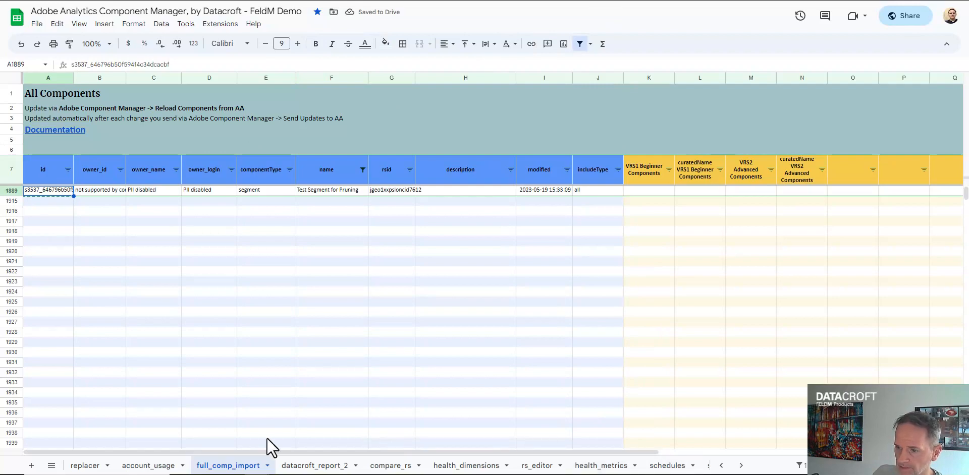
{"action": "left_click", "coordinate": [51, 465]}
{"action": "scroll", "coordinate": [128, 386], "scroll_direction": "down", "scroll_amount": 2}
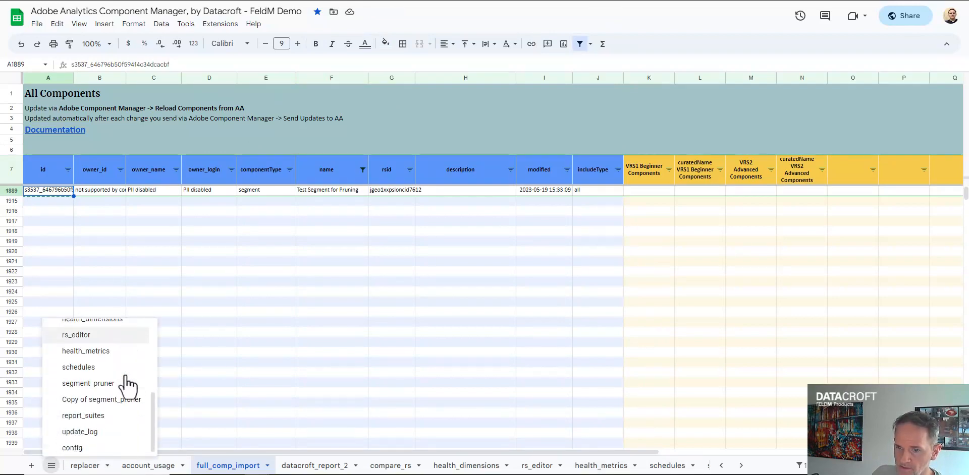
{"action": "left_click", "coordinate": [113, 384]}
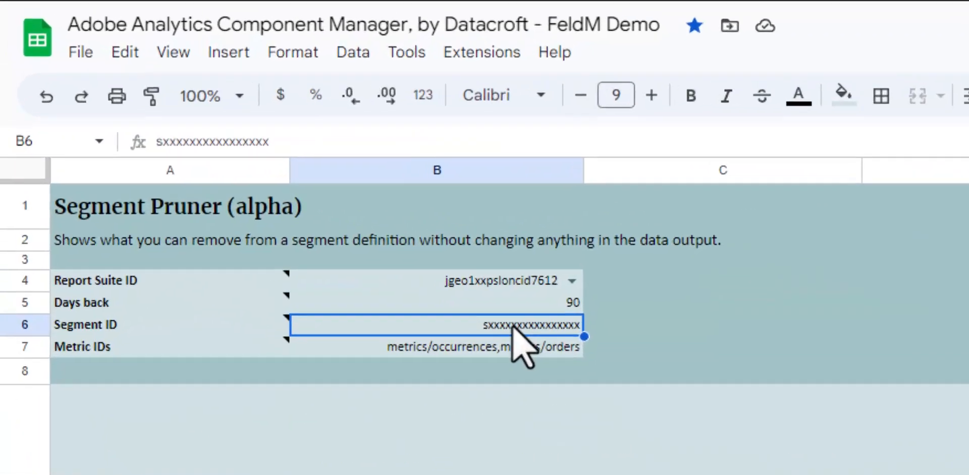
{"action": "type", "text": "s3537_646796b50f59414c34dcacbf"}
{"action": "left_click", "coordinate": [691, 392]}
{"action": "left_click", "coordinate": [701, 435]}
{"action": "left_click", "coordinate": [464, 384]}
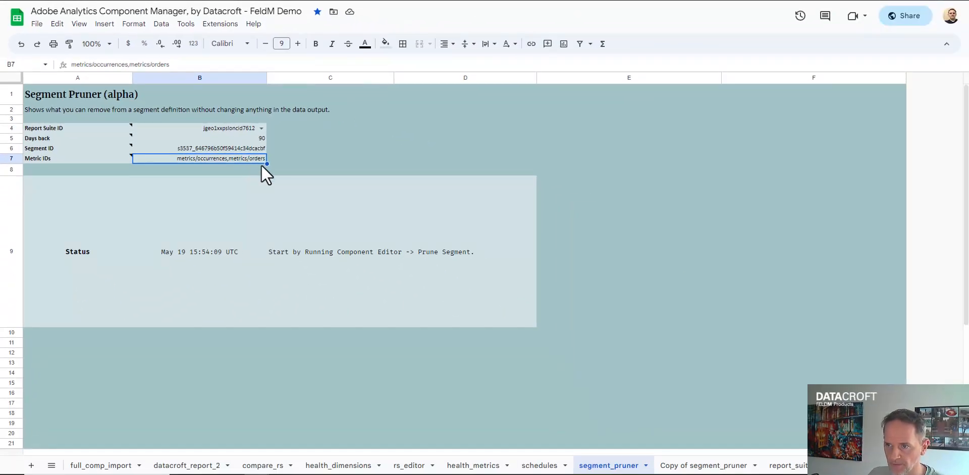
Switch to the Adobe Analytics workspace and open Test Segment for Pruning from the freeform table in the Segment builder
{"action": "left_click", "coordinate": [424, 95]}
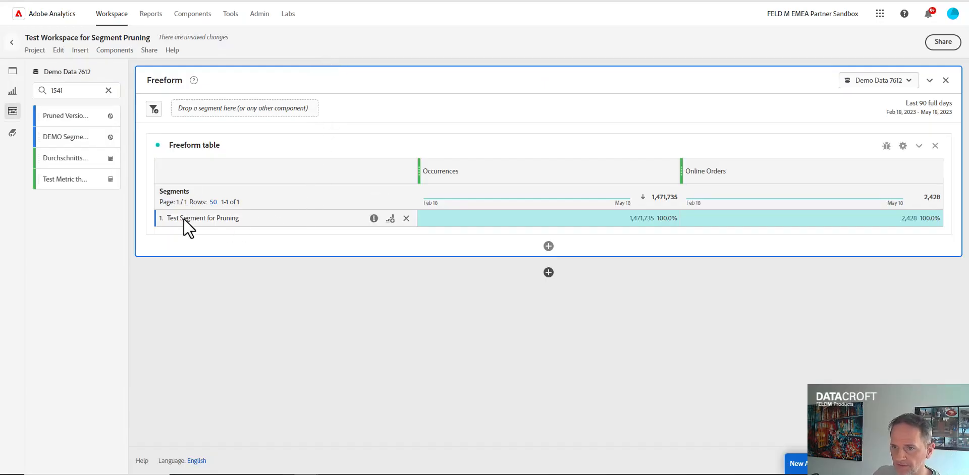
{"action": "left_click", "coordinate": [374, 218]}
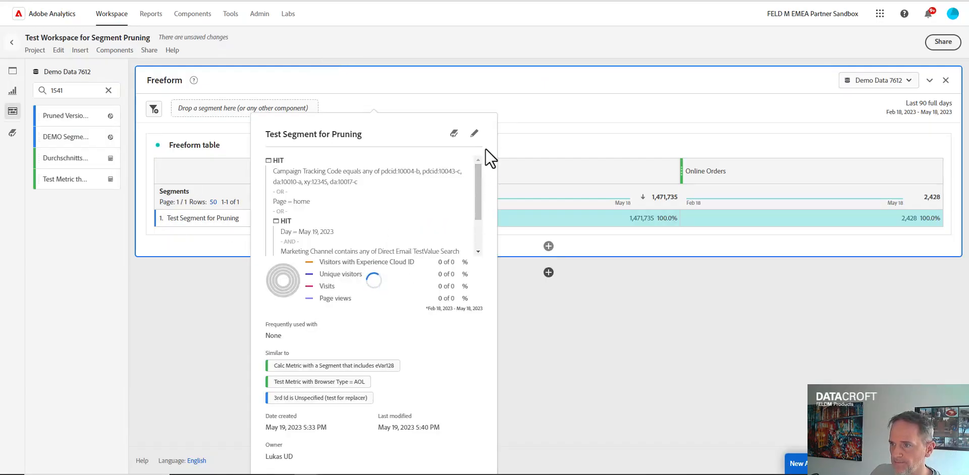
{"action": "left_click", "coordinate": [474, 133]}
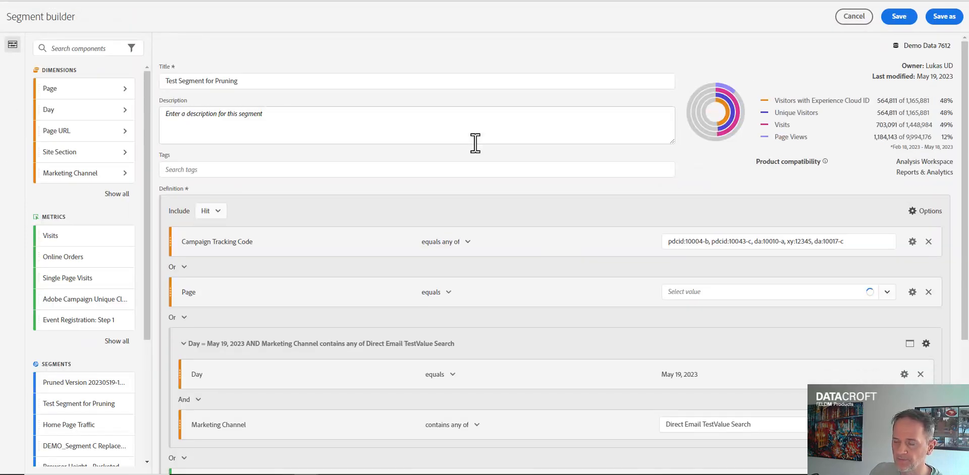
Examine the segment's conditions, including the Campaign Tracking Code values, the nested Day and Marketing Channel container, and the segment preview
{"action": "scroll", "coordinate": [569, 172], "scroll_direction": "down", "scroll_amount": 3}
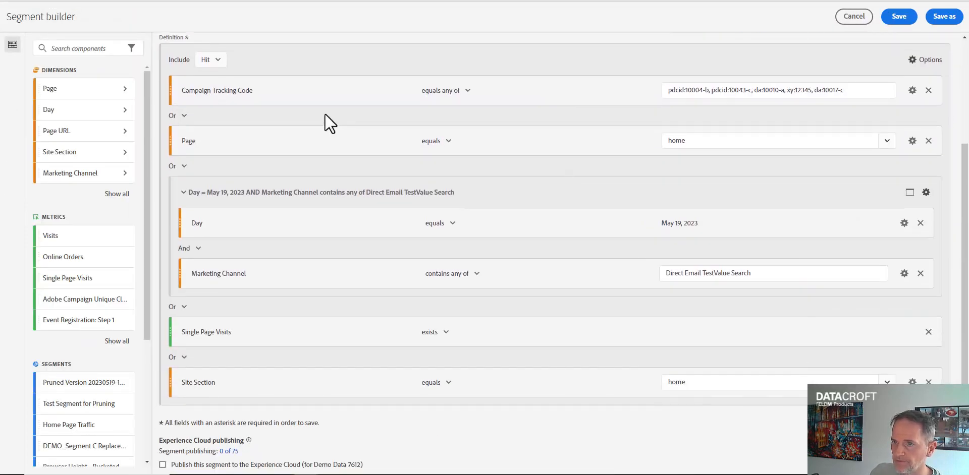
{"action": "left_click_drag", "start_coordinate": [807, 91], "coordinate": [659, 89]}
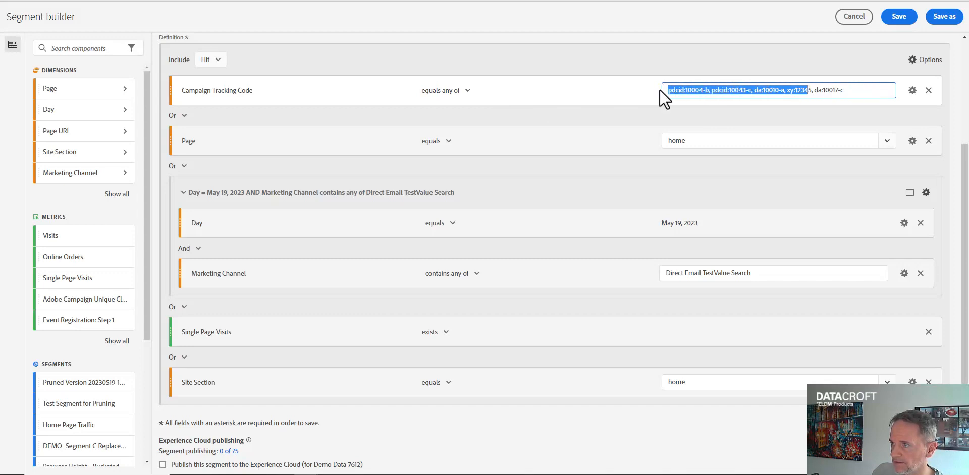
{"action": "left_click", "coordinate": [608, 53]}
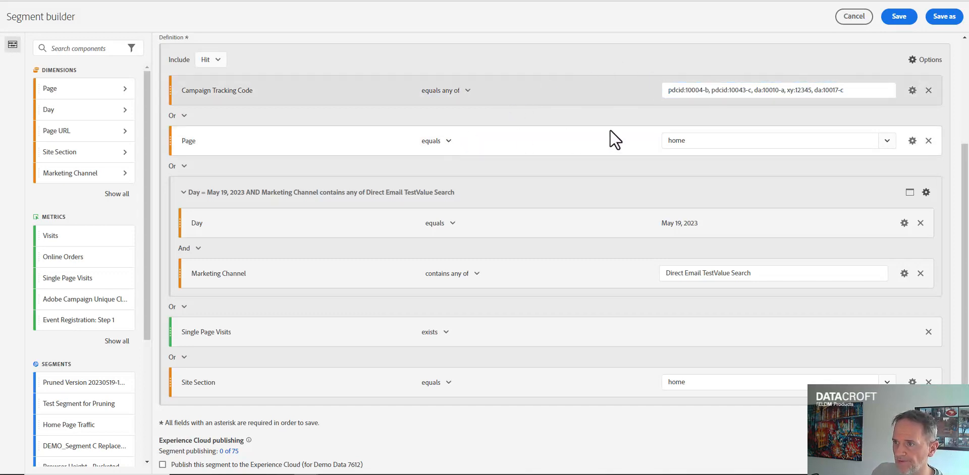
{"action": "scroll", "coordinate": [615, 187], "scroll_direction": "down", "scroll_amount": 1}
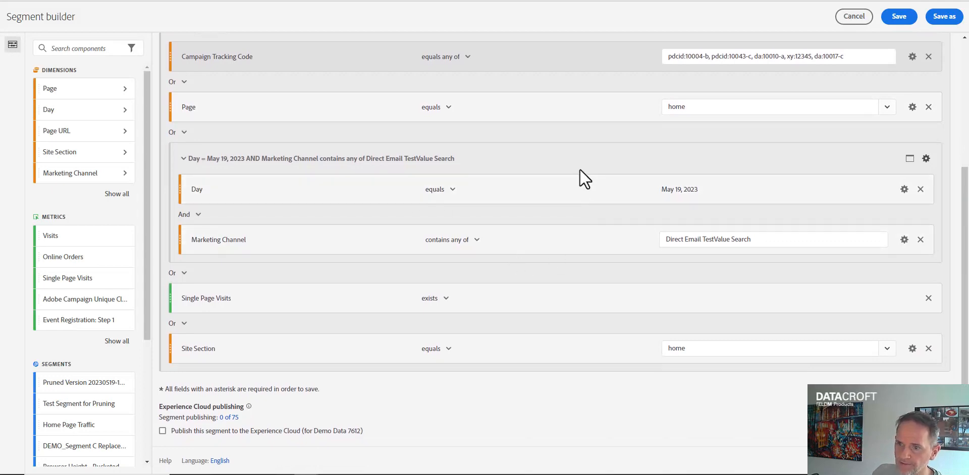
{"action": "scroll", "coordinate": [600, 229], "scroll_direction": "up", "scroll_amount": 1}
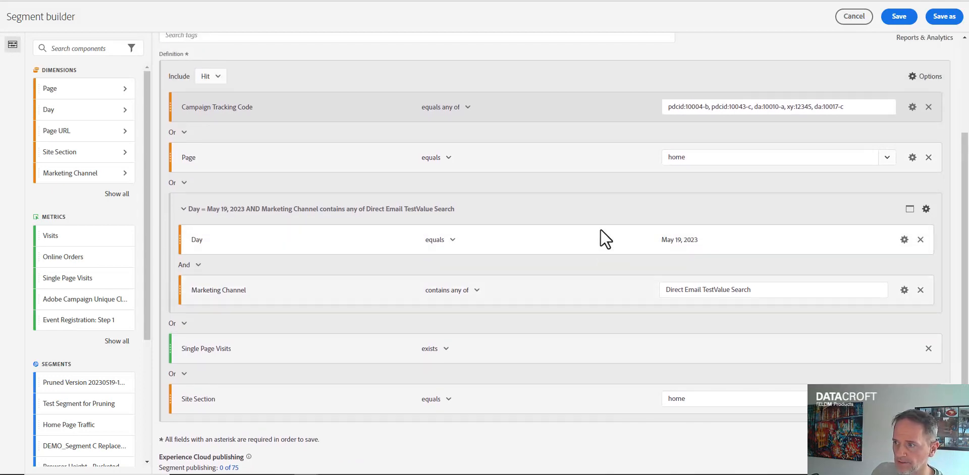
{"action": "left_click_drag", "start_coordinate": [666, 290], "coordinate": [774, 290]}
{"action": "left_click", "coordinate": [774, 290]}
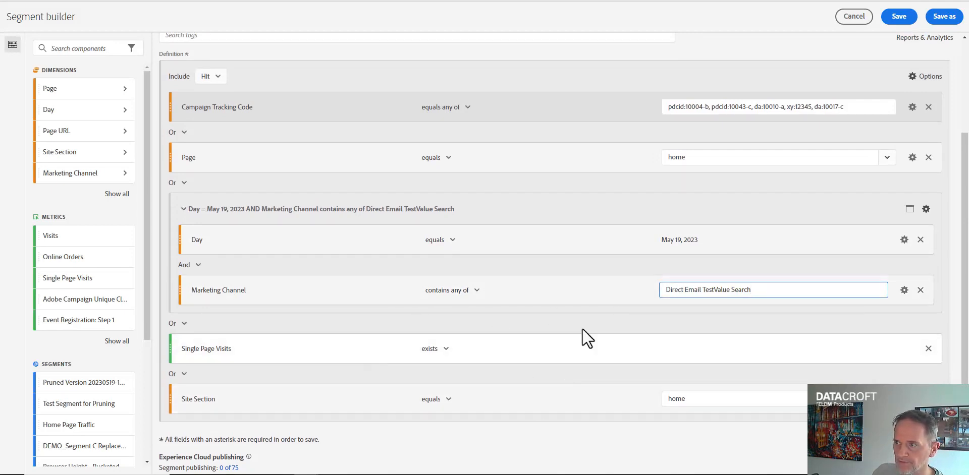
{"action": "scroll", "coordinate": [596, 313], "scroll_direction": "up", "scroll_amount": 3}
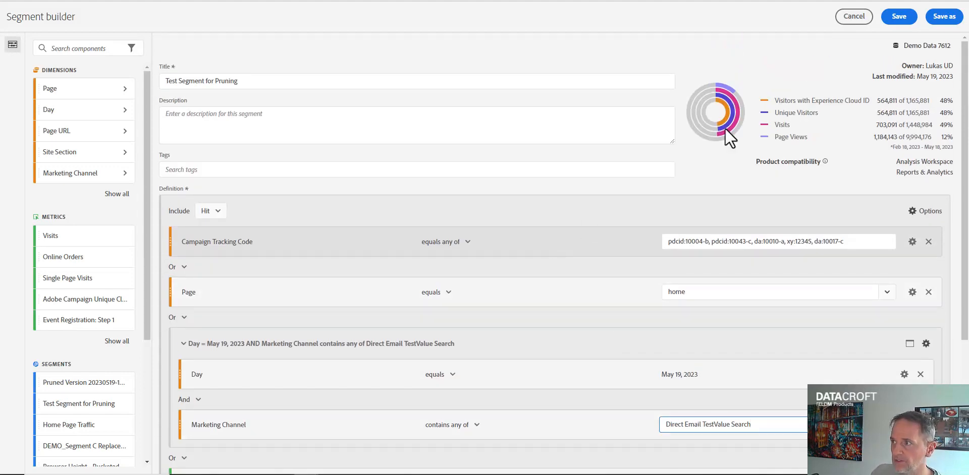
Return to the segment_pruner sheet and run AA Component Manager's Prune Segment command, agreeing to proceed
{"action": "left_click", "coordinate": [856, 20]}
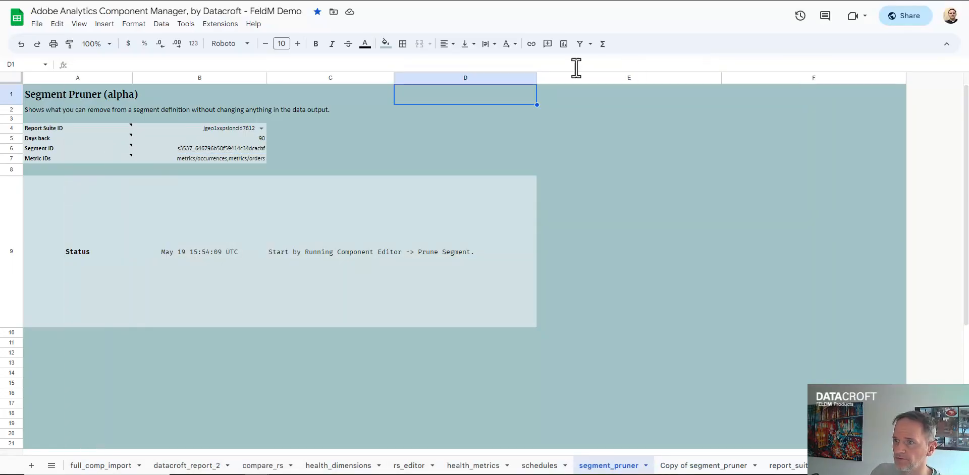
{"action": "left_click", "coordinate": [219, 24]}
{"action": "mouse_move", "coordinate": [277, 134]}
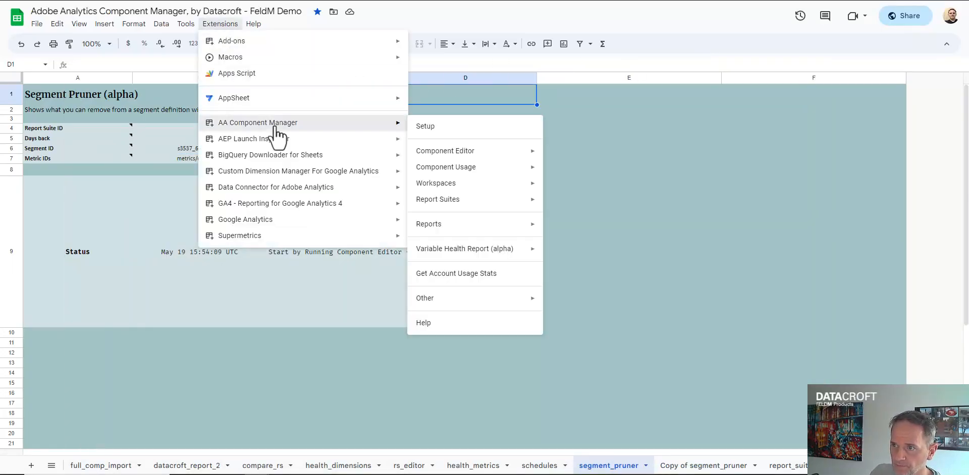
{"action": "mouse_move", "coordinate": [462, 152]}
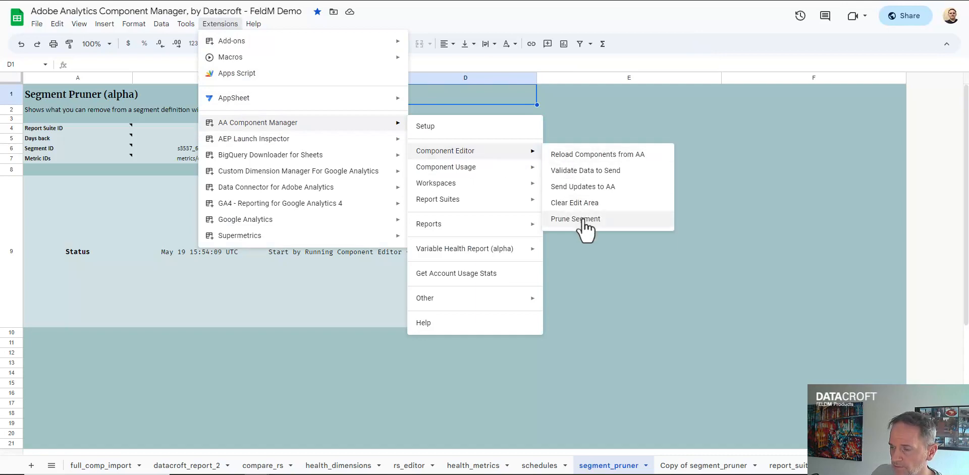
{"action": "left_click", "coordinate": [583, 219]}
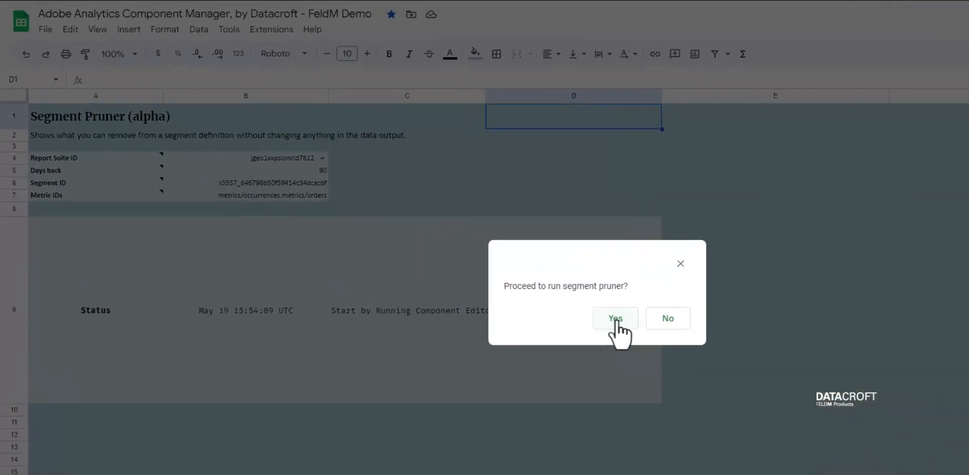
{"action": "left_click", "coordinate": [616, 318]}
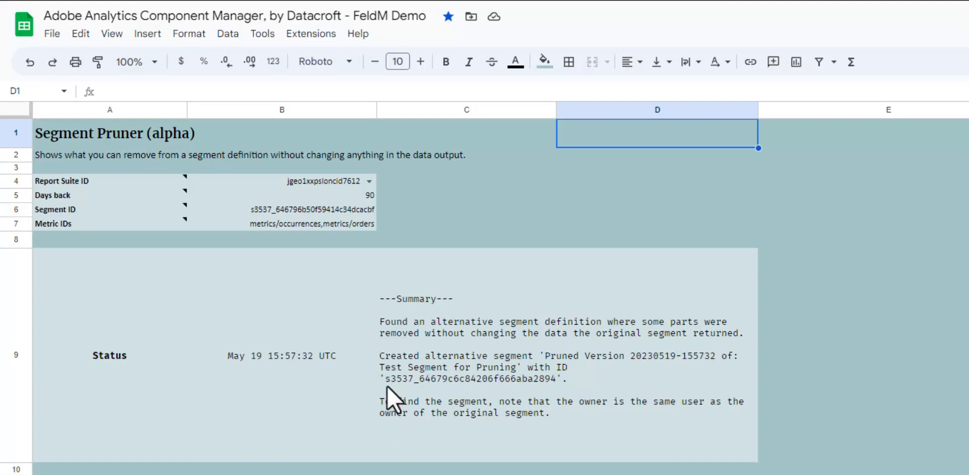
Switch to the Adobe Analytics Segment manager in a maximized window, reload the segment list and expand the other filters
{"action": "left_click", "coordinate": [269, 210]}
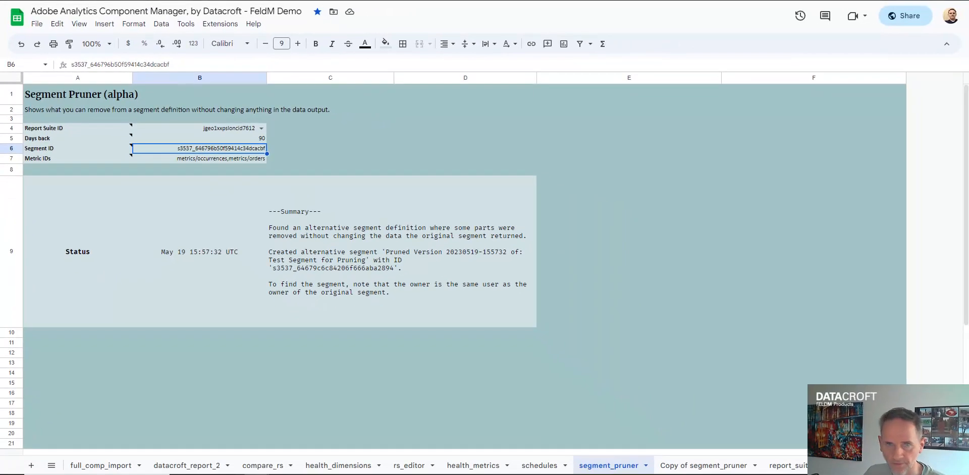
{"action": "left_click_drag", "start_coordinate": [0, 26], "coordinate": [418, 13]}
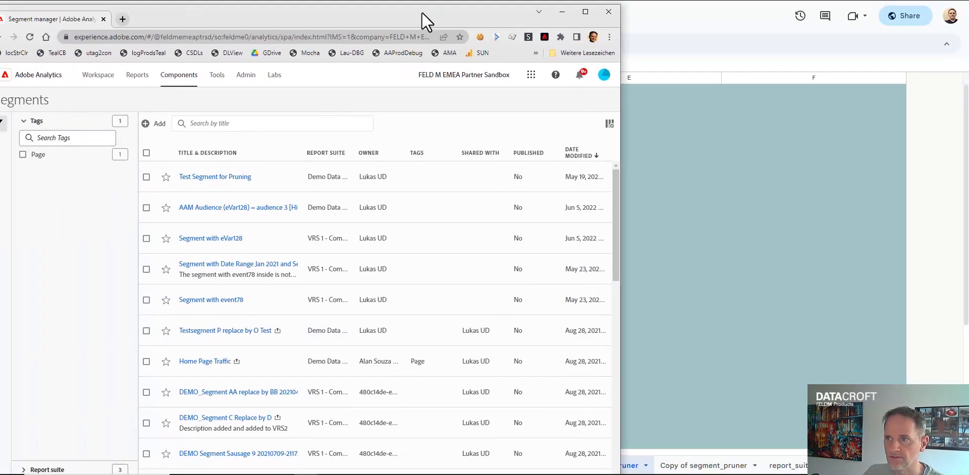
{"action": "double_click", "coordinate": [422, 12]}
{"action": "key", "text": "F5"}
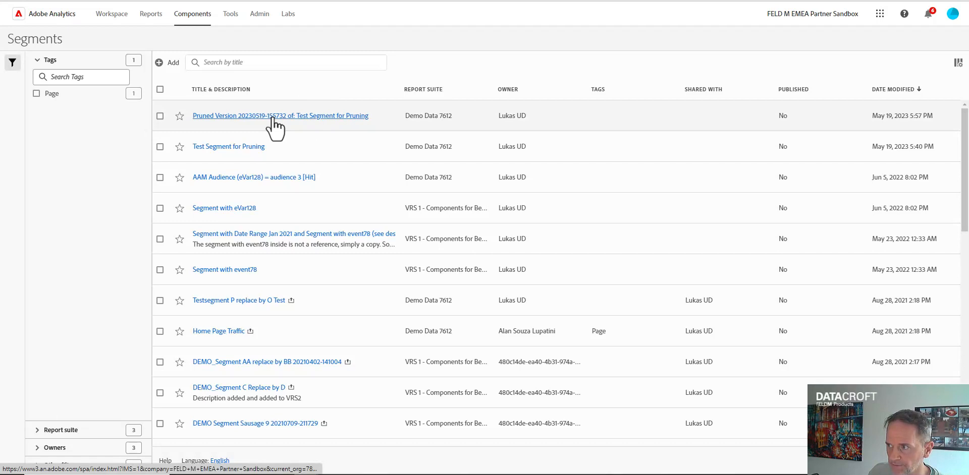
{"action": "left_click", "coordinate": [60, 465]}
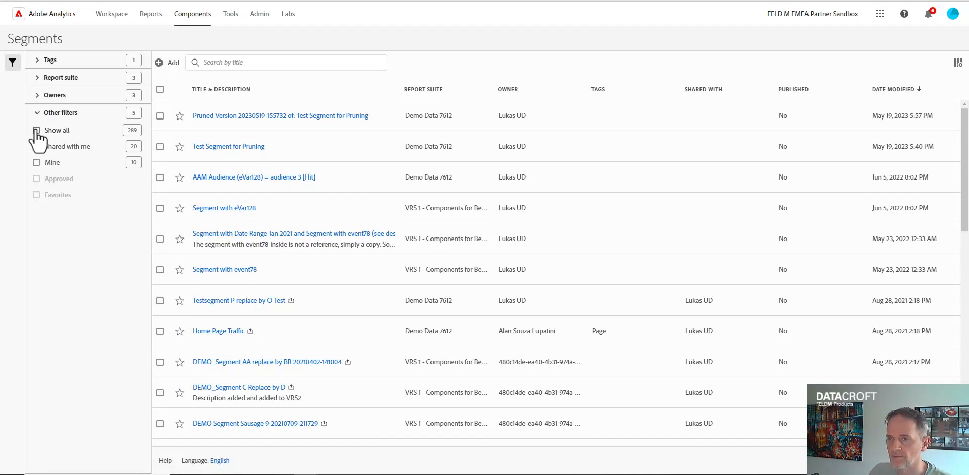
{"action": "left_click", "coordinate": [259, 119]}
{"action": "key", "text": "super+Left"}
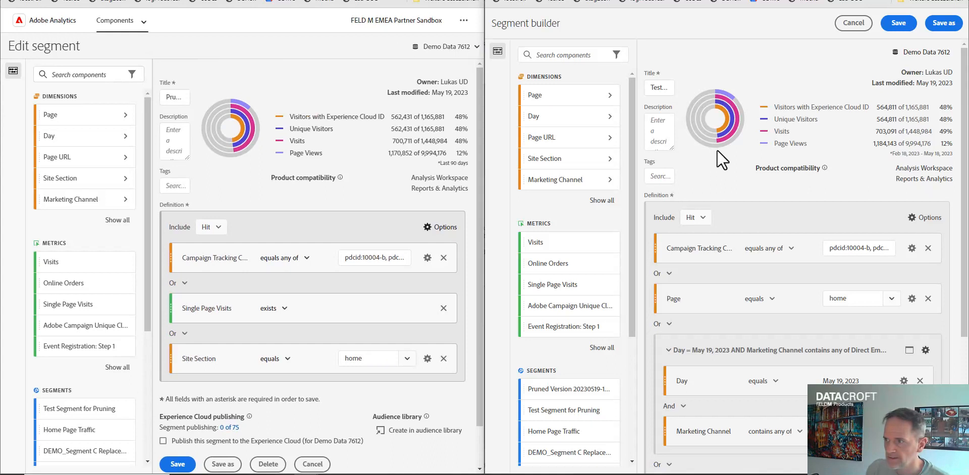
{"action": "scroll", "coordinate": [716, 150], "scroll_direction": "down", "scroll_amount": 1}
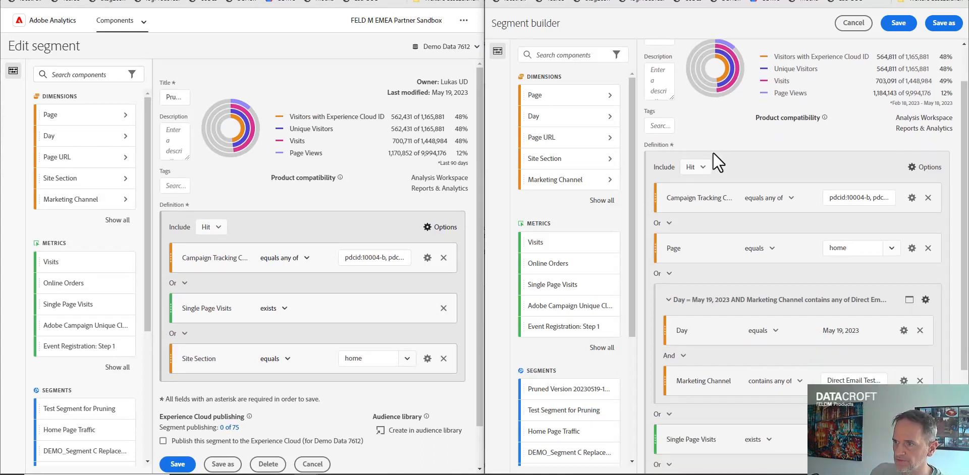
{"action": "scroll", "coordinate": [713, 152], "scroll_direction": "down", "scroll_amount": 1}
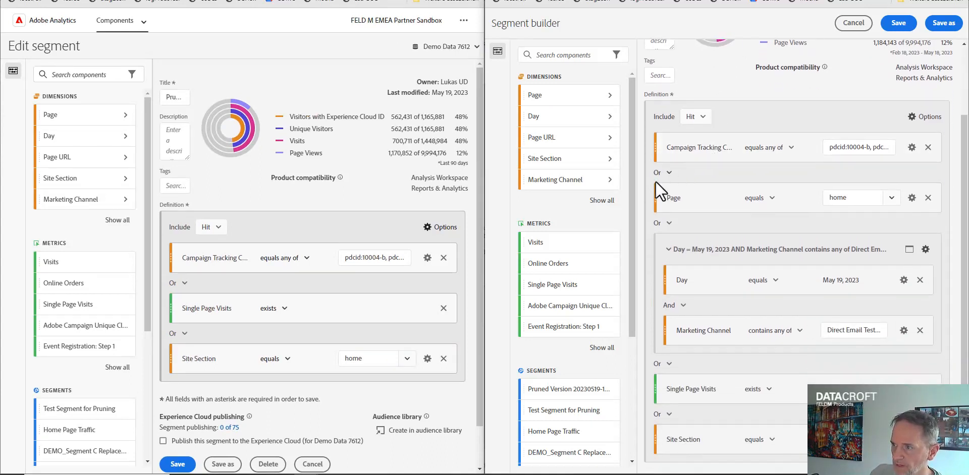
{"action": "left_click", "coordinate": [498, 51]}
{"action": "left_click", "coordinate": [13, 71]}
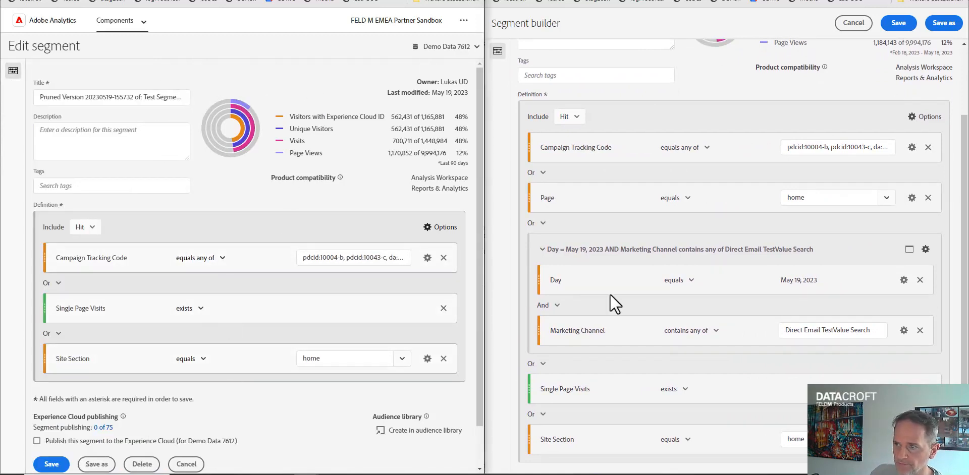
{"action": "scroll", "coordinate": [752, 91], "scroll_direction": "down", "scroll_amount": 1}
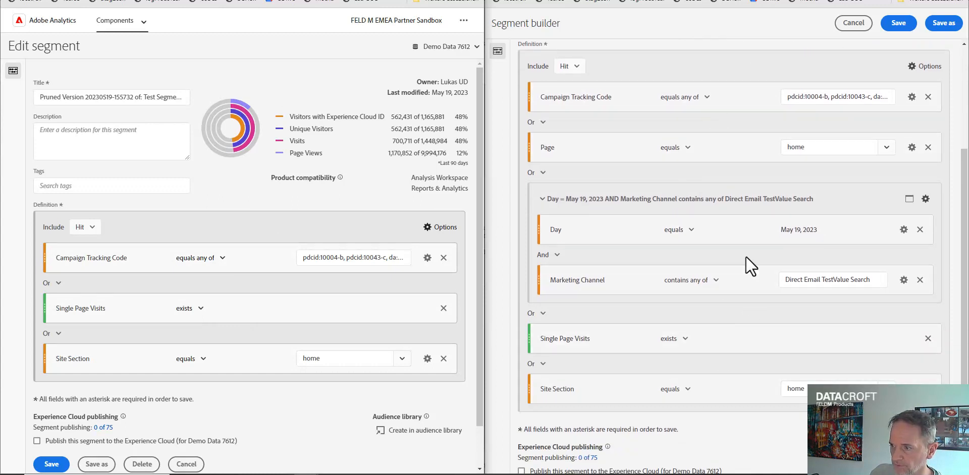
{"action": "scroll", "coordinate": [746, 253], "scroll_direction": "up", "scroll_amount": 1}
{"action": "scroll", "coordinate": [742, 244], "scroll_direction": "up", "scroll_amount": 1}
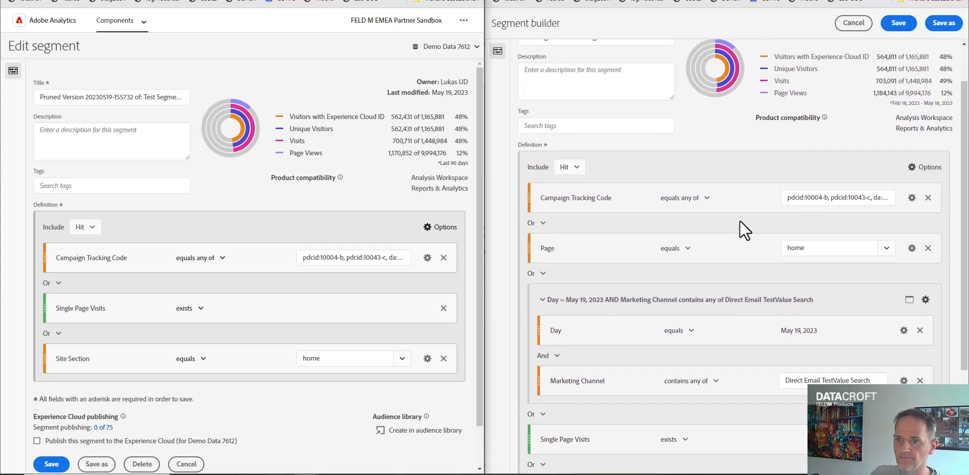
Close both the pruned and the original segment editors without saving
{"action": "scroll", "coordinate": [395, 282], "scroll_direction": "down", "scroll_amount": 1}
{"action": "left_click", "coordinate": [202, 423]}
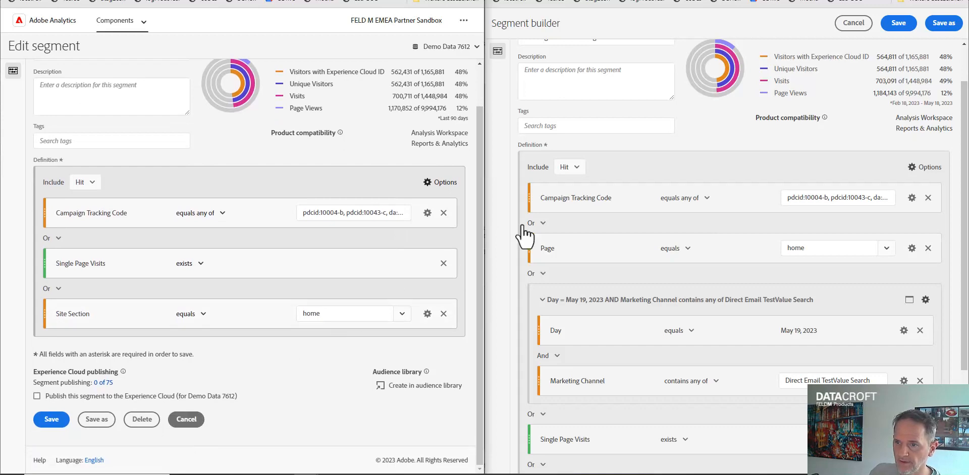
{"action": "left_click", "coordinate": [853, 23]}
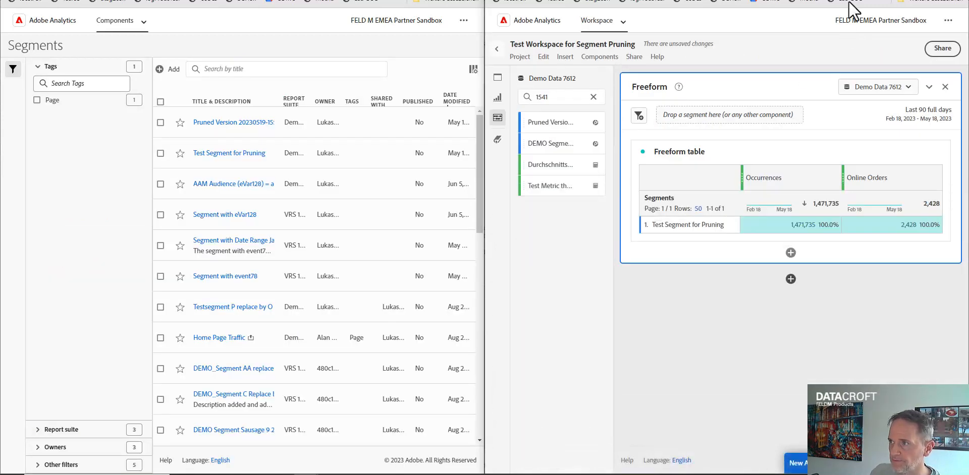
Maximize the Test Workspace for Segment Pruning window and refresh the workspace's components
{"action": "double_click", "coordinate": [792, 0]}
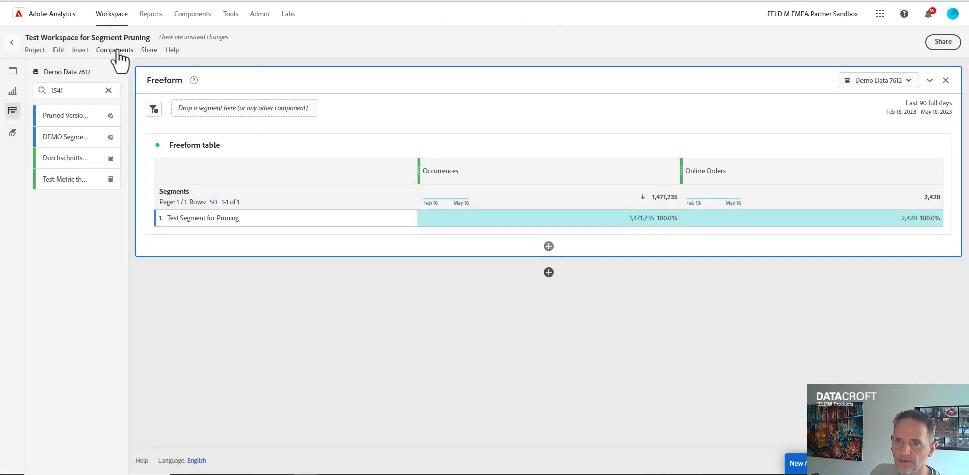
{"action": "left_click", "coordinate": [117, 51]}
{"action": "left_click", "coordinate": [137, 154]}
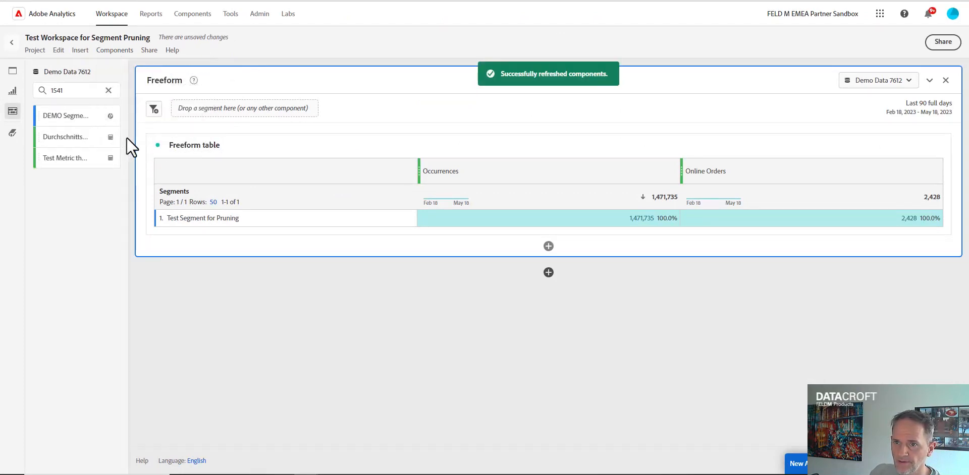
{"action": "left_click", "coordinate": [109, 91]}
{"action": "type", "text": "p"}
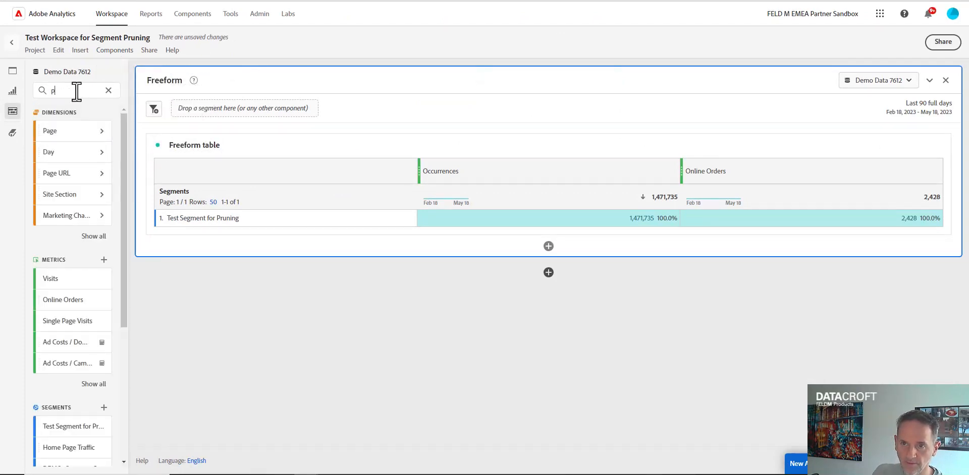
{"action": "type", "text": "runin"}
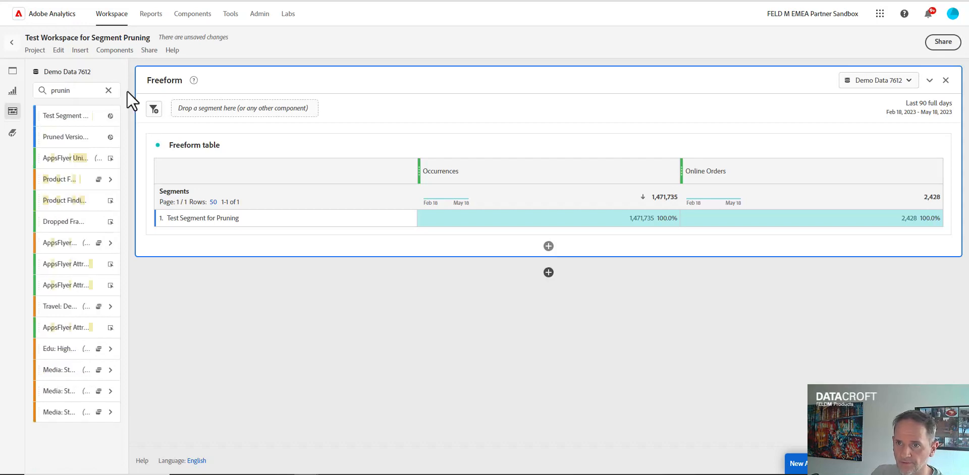
{"action": "left_click_drag", "start_coordinate": [74, 140], "coordinate": [356, 196]}
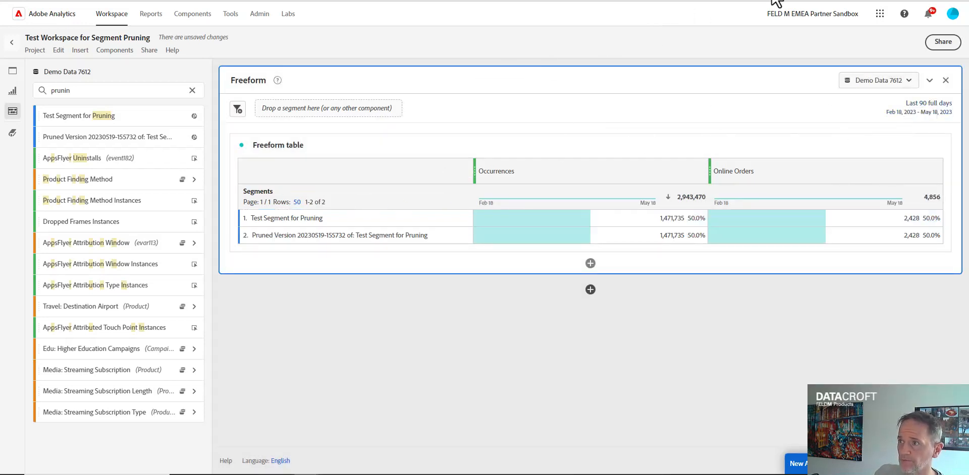
Check the Days back setting on the segment_pruner sheet and return to the Test Workspace for Segment Pruning in a maximized window
{"action": "left_click_drag", "start_coordinate": [777, 0], "coordinate": [731, 178]}
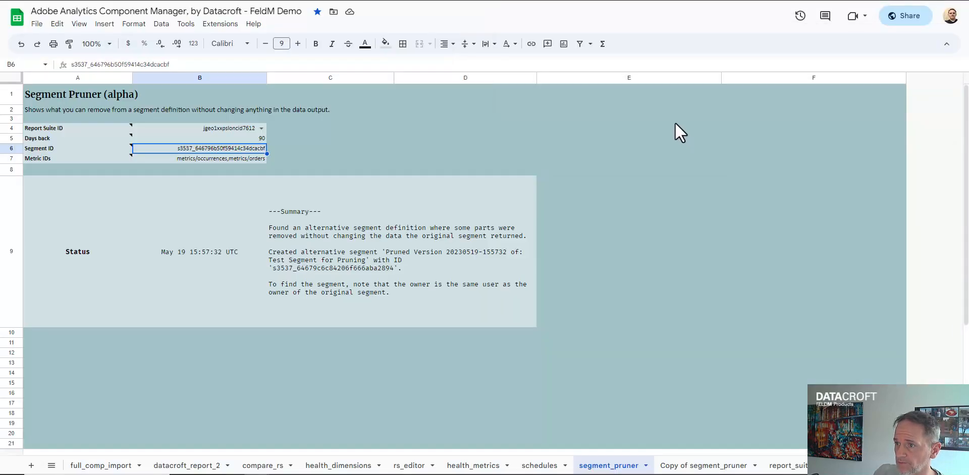
{"action": "left_click", "coordinate": [676, 124]}
{"action": "left_click", "coordinate": [259, 140]}
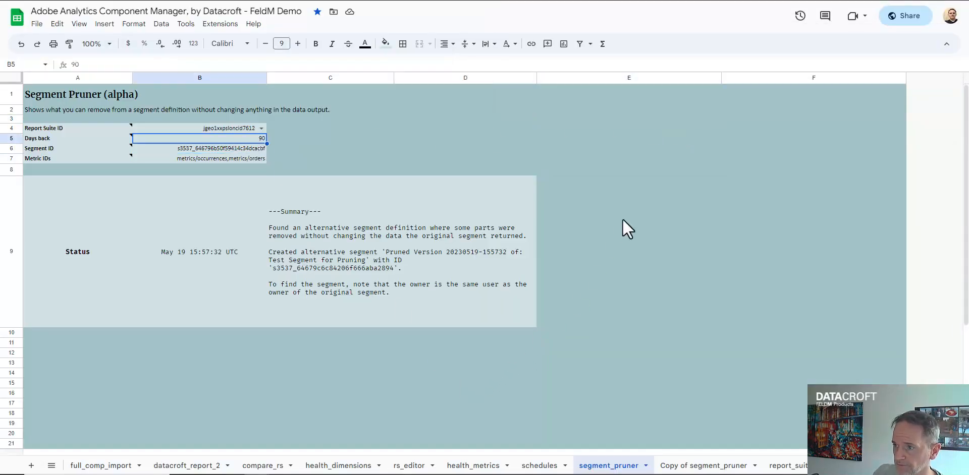
{"action": "mouse_move", "coordinate": [305, 474]}
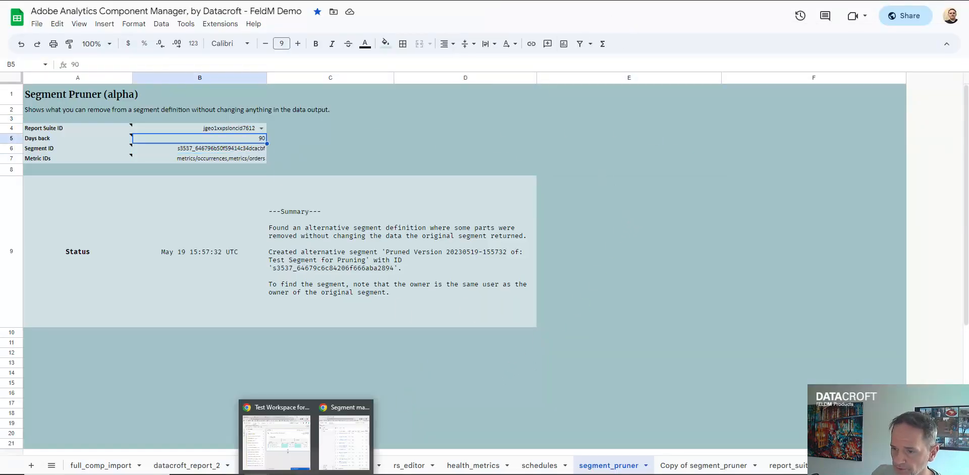
{"action": "left_click", "coordinate": [304, 447]}
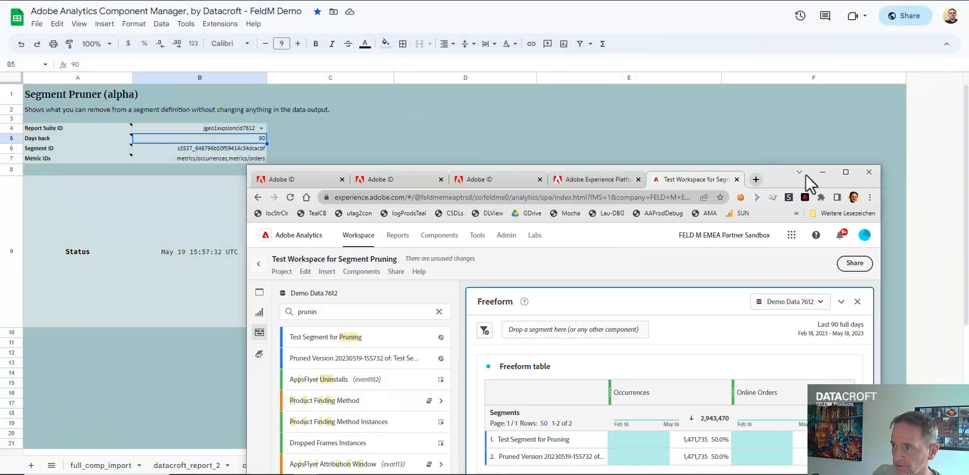
{"action": "double_click", "coordinate": [846, 171]}
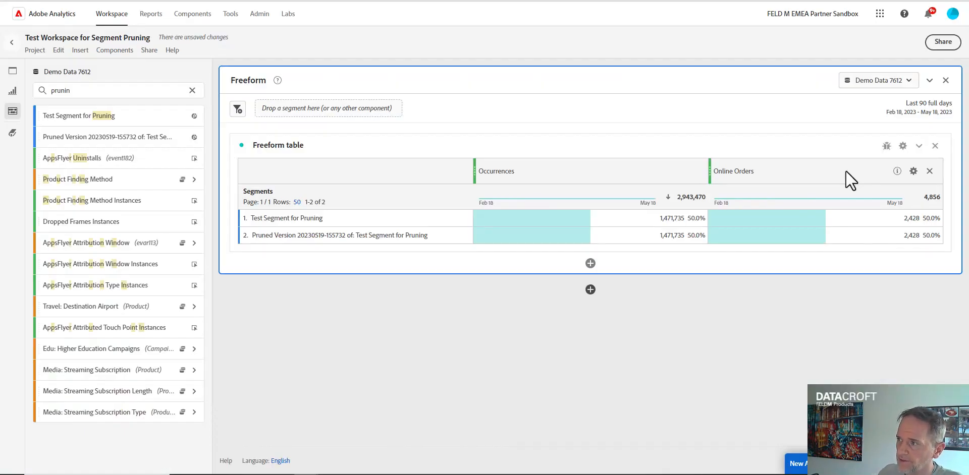